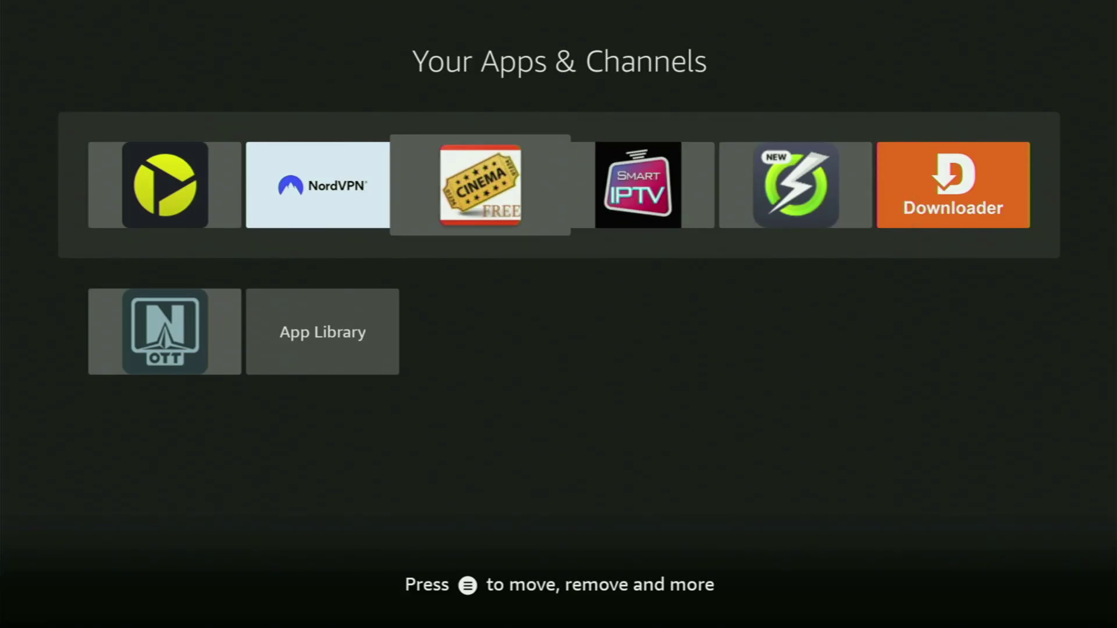
# - Browse the installed apps from Cinema FREE and NordVPN to Downloader, then return Home
pyautogui.press('Left')
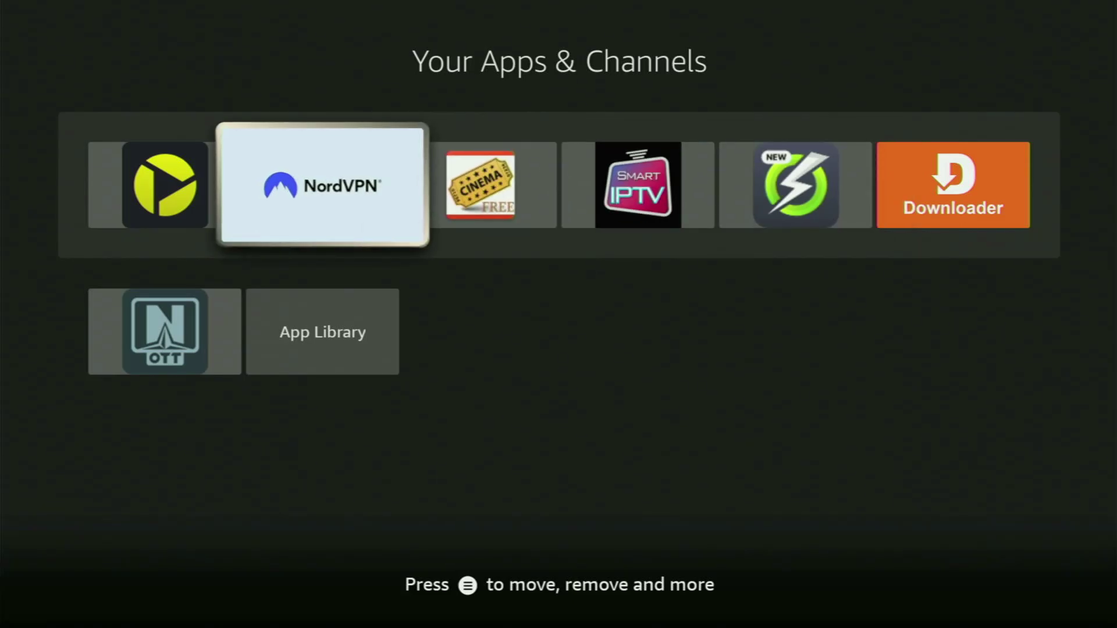
pyautogui.press('Left')
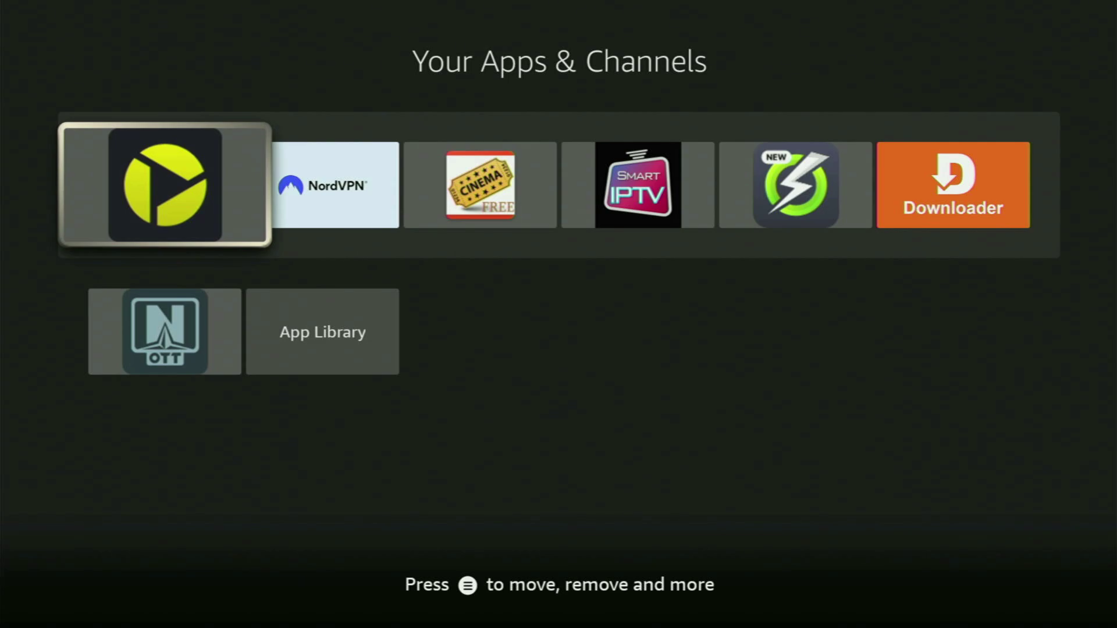
pyautogui.press('Right')
pyautogui.press('Right')
pyautogui.press('Right')
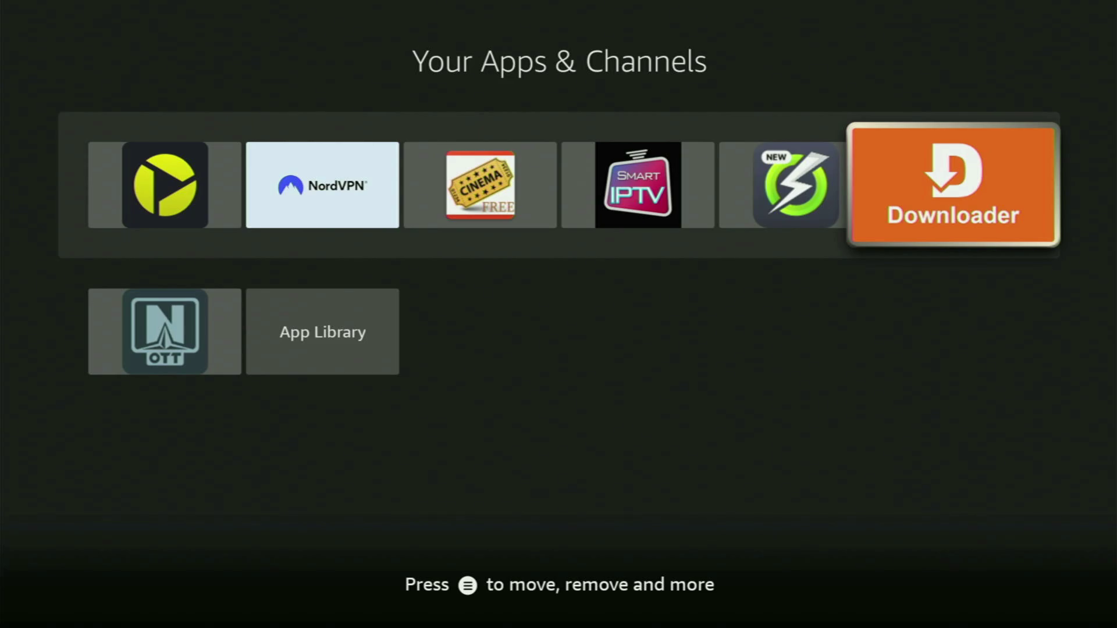
pyautogui.press('Escape')
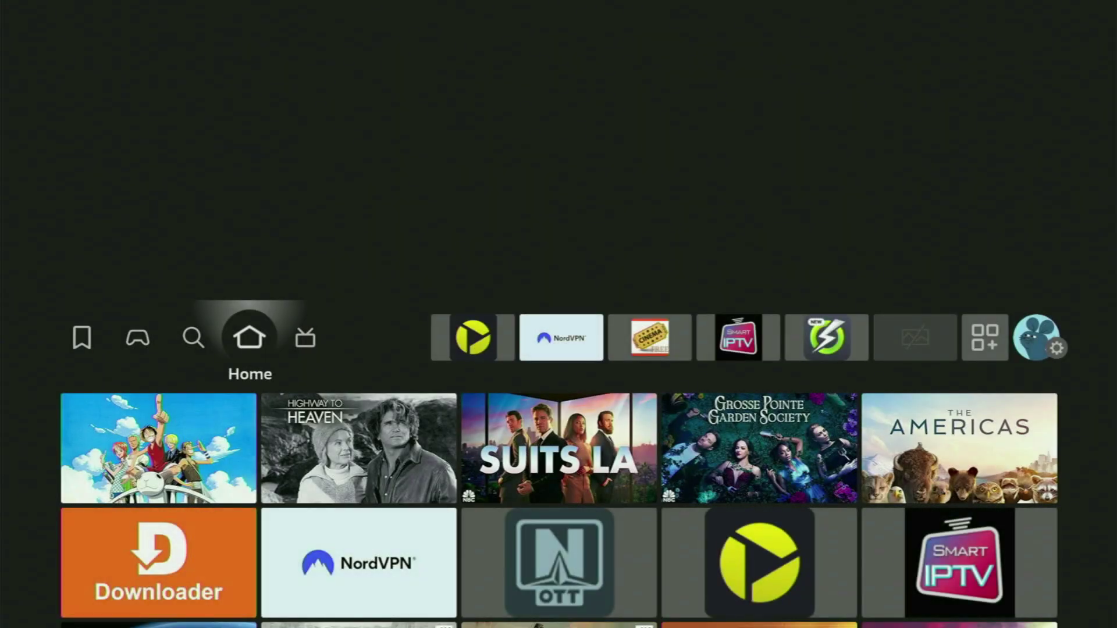
# - Open Search and enter 'Do' on the on-screen keyboard
pyautogui.press('Left')
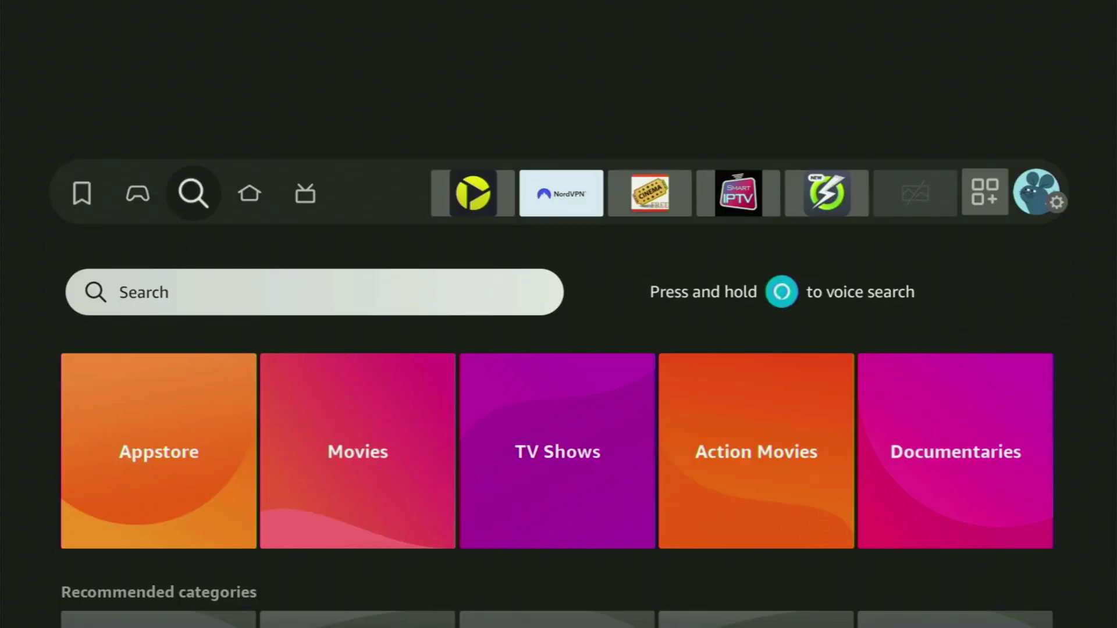
pyautogui.press('Down')
pyautogui.press('Return')
pyautogui.press('Right')
# - Finish spelling 'Down' and run the search for the Downloader suggestion
pyautogui.press('Right')
pyautogui.press('Right')
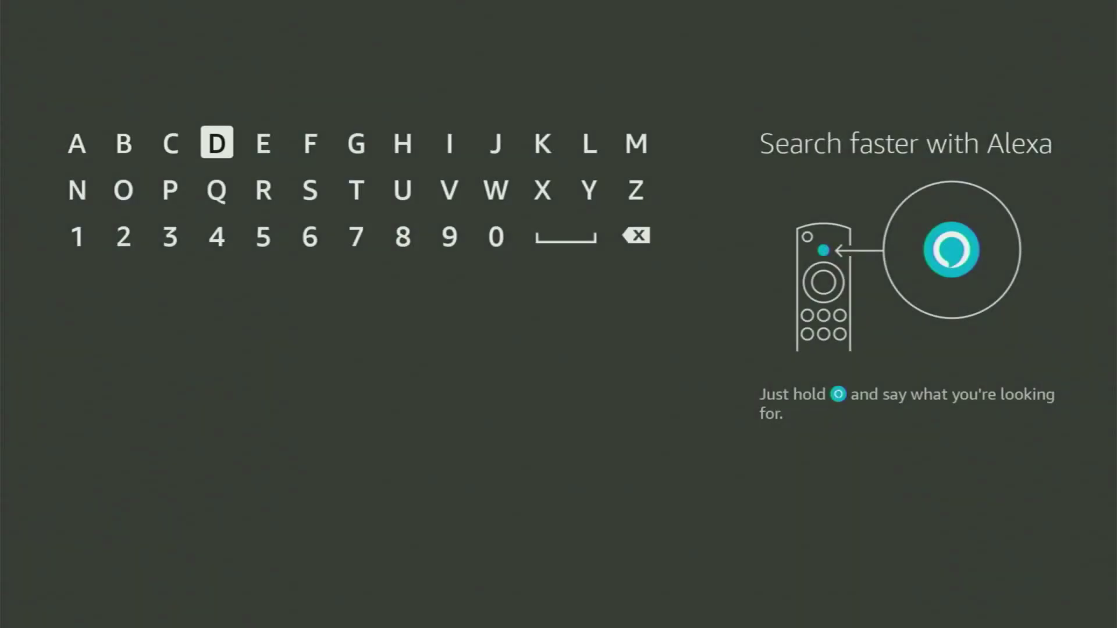
pyautogui.press('Return')
pyautogui.press('Down')
pyautogui.press('Left')
pyautogui.press('Left')
pyautogui.press('Return')
pyautogui.press('Right')
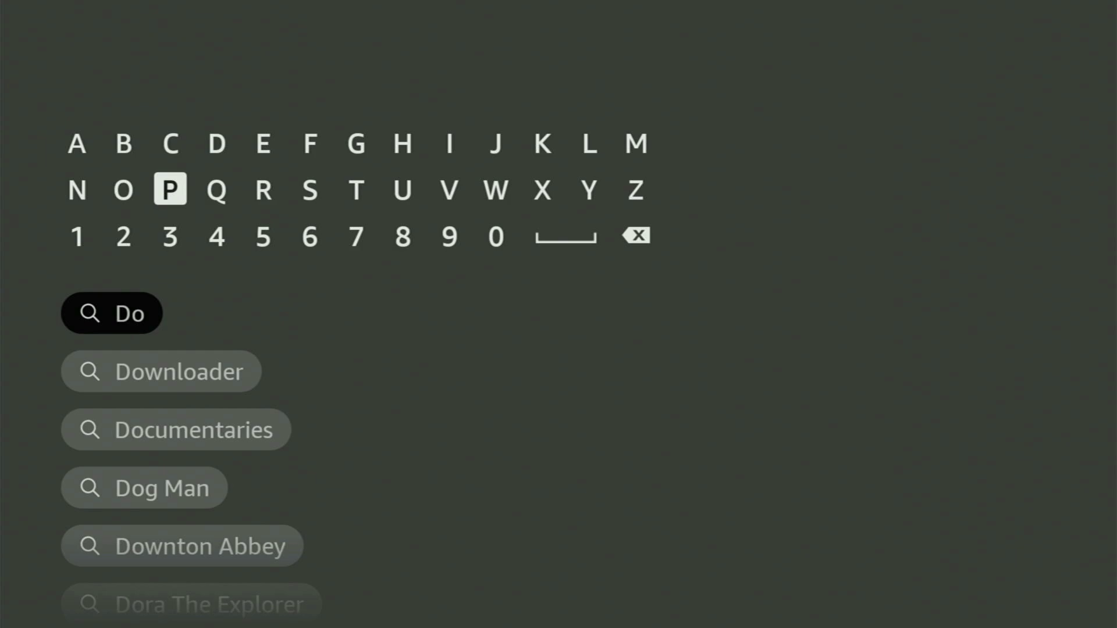
pyautogui.press('Right')
pyautogui.press('Right')
pyautogui.press('Right')
pyautogui.press('Return')
pyautogui.press('Left')
pyautogui.press('Left')
pyautogui.press('Left')
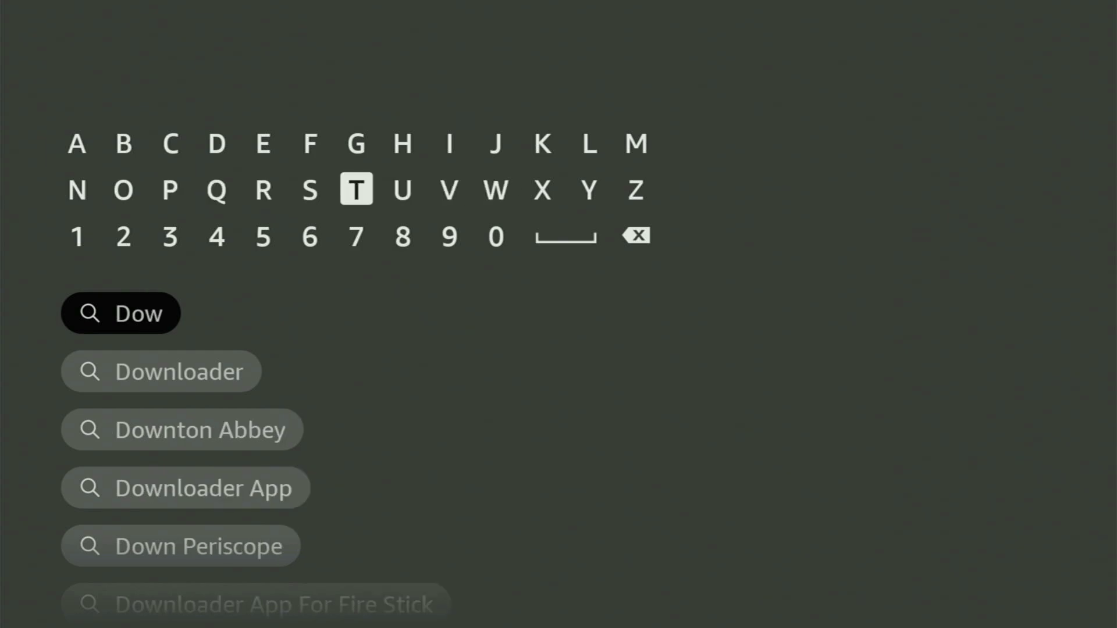
pyautogui.press('Left')
pyautogui.press('Left')
pyautogui.press('Left')
pyautogui.press('Left')
pyautogui.press('Return')
pyautogui.press('Down')
pyautogui.press('Down')
pyautogui.press('Down')
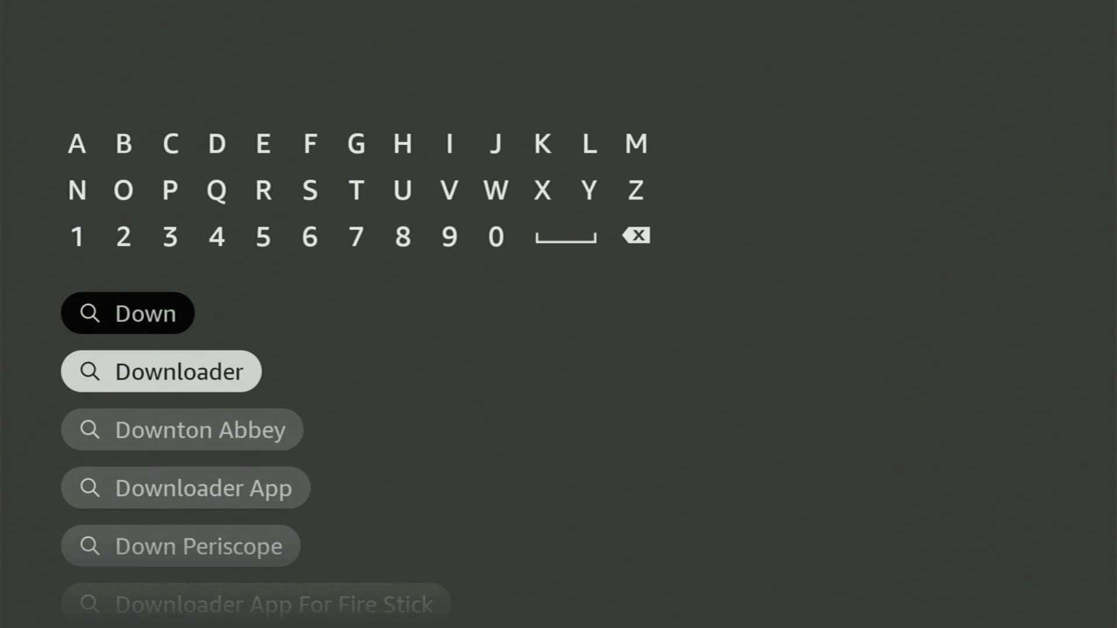
pyautogui.press('Return')
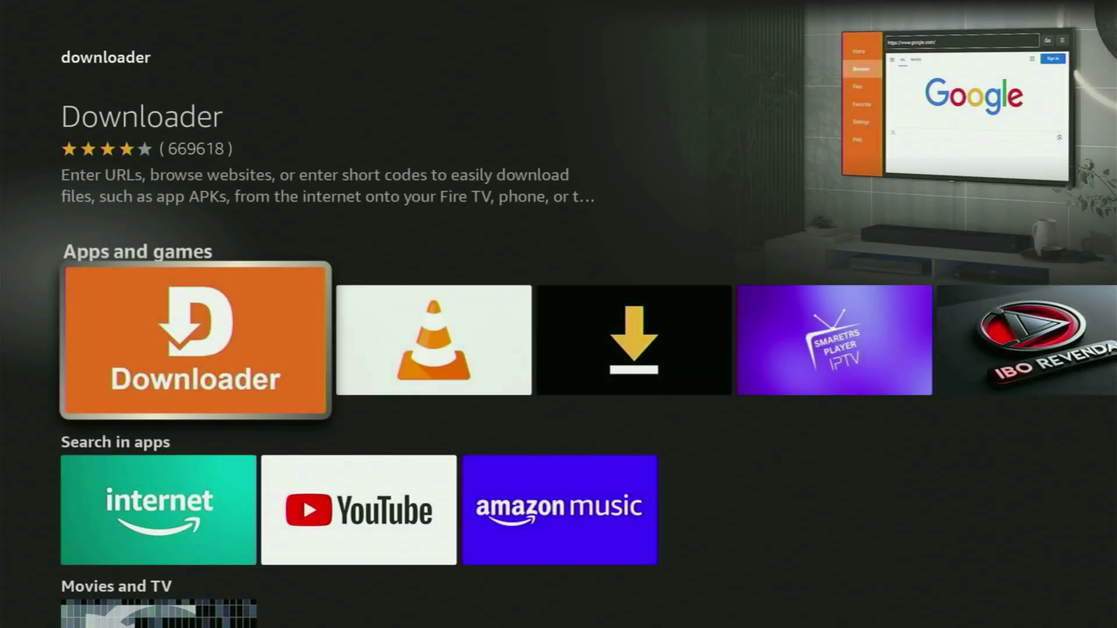
# - Browse the Downloader results, including Nova Video Player and the lower rows, then go Home
pyautogui.press('Right')
pyautogui.press('Right')
pyautogui.press('Right')
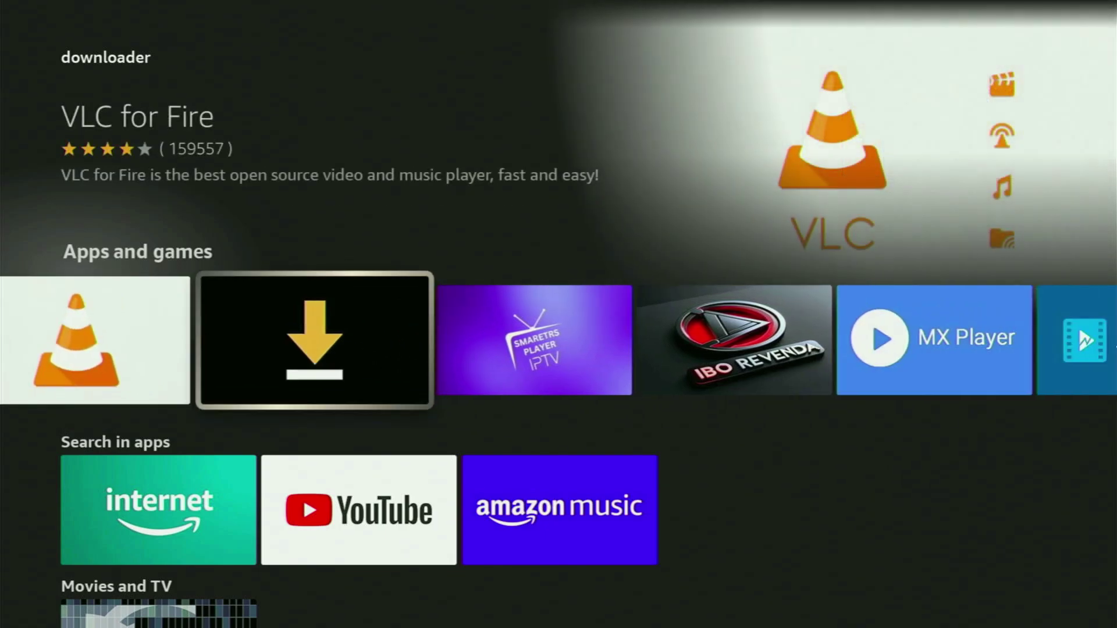
pyautogui.press('Right')
pyautogui.press('Right')
pyautogui.press('Right')
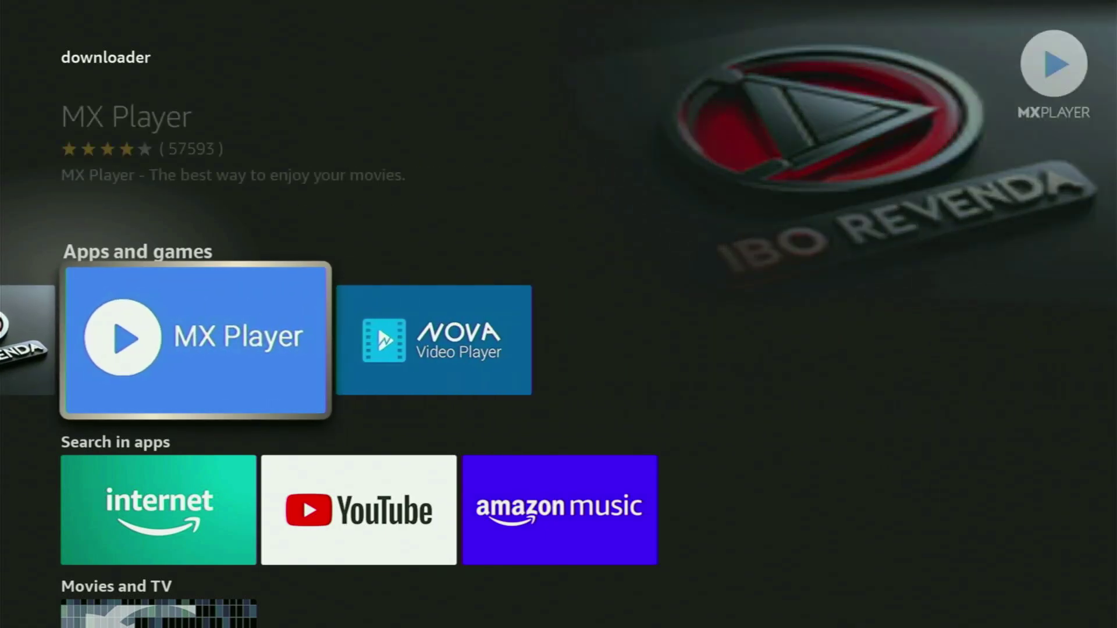
pyautogui.press('Down')
pyautogui.press('Down')
pyautogui.press('Down')
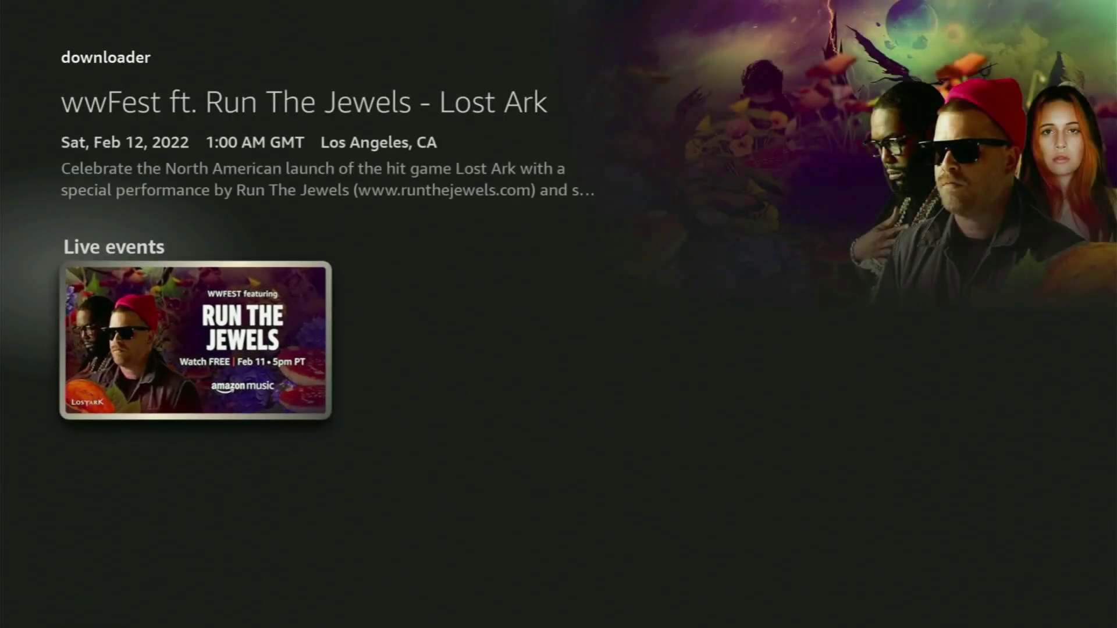
pyautogui.press('Up')
pyautogui.press('Up')
pyautogui.press('Up')
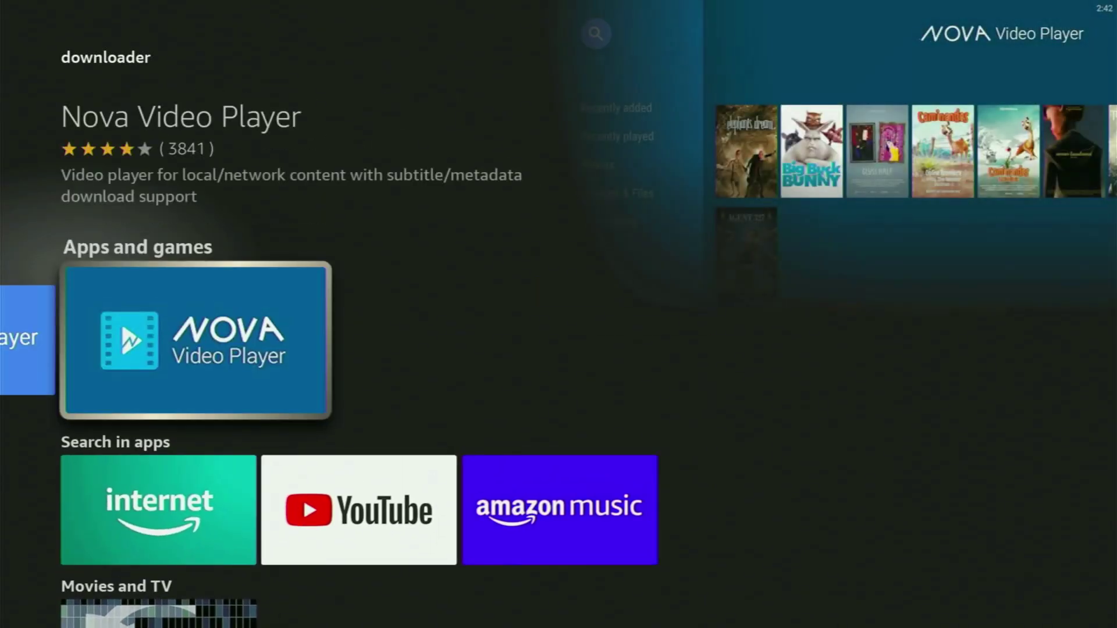
pyautogui.press('Home')
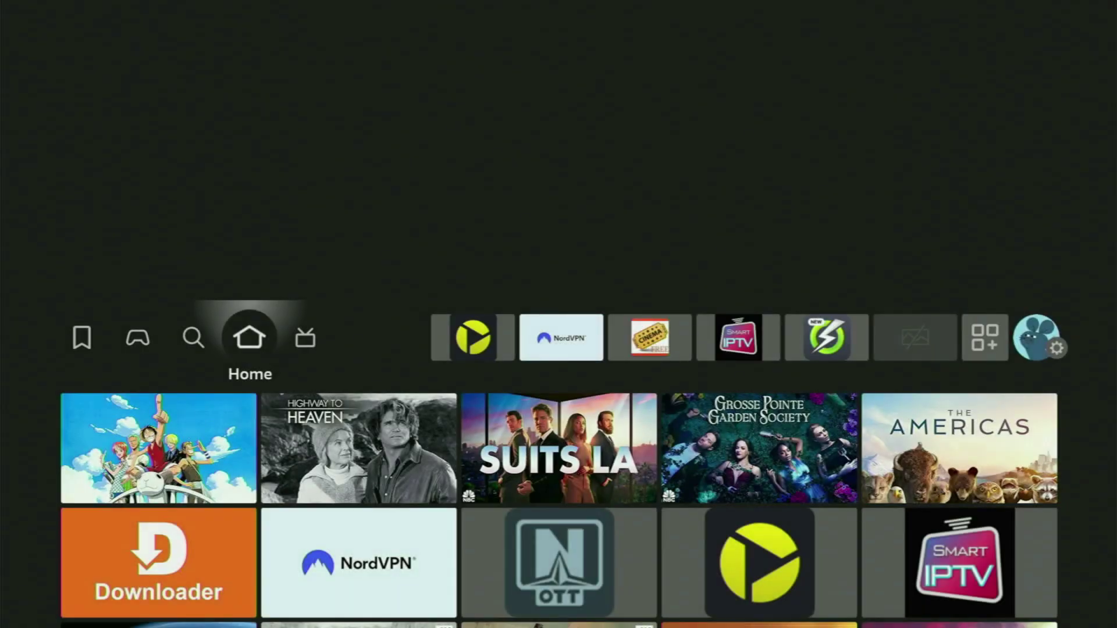
# - Go to Settings > My Fire TV, look over its options and highlight About
pyautogui.press('Right')
pyautogui.press('Right')
pyautogui.press('Right')
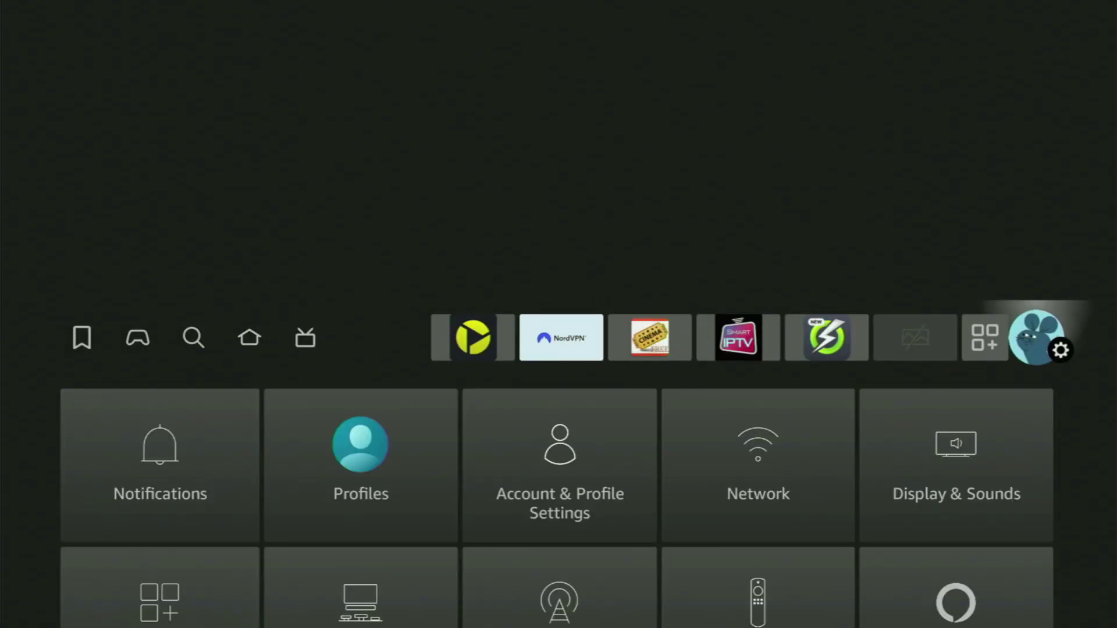
pyautogui.press('Down')
pyautogui.press('Down')
pyautogui.press('Down')
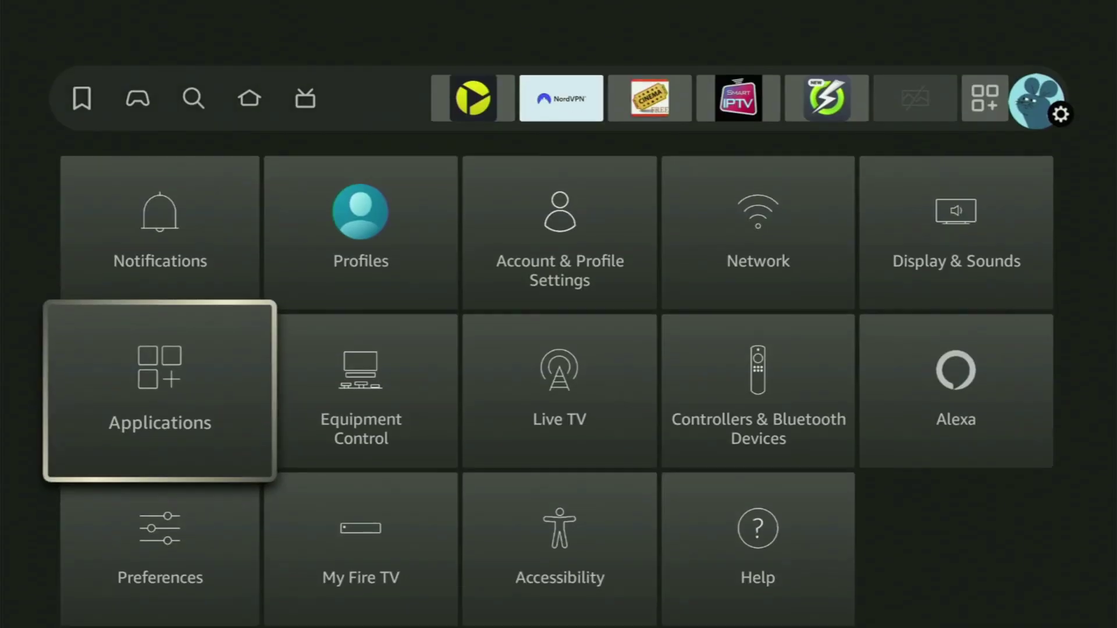
pyautogui.press('Right')
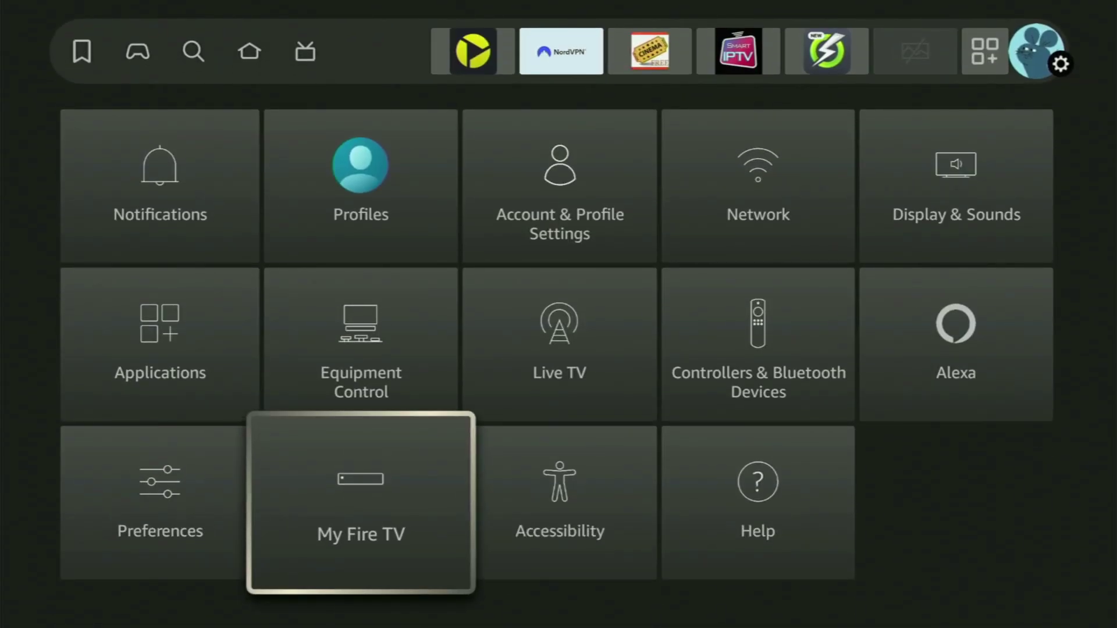
pyautogui.press('Return')
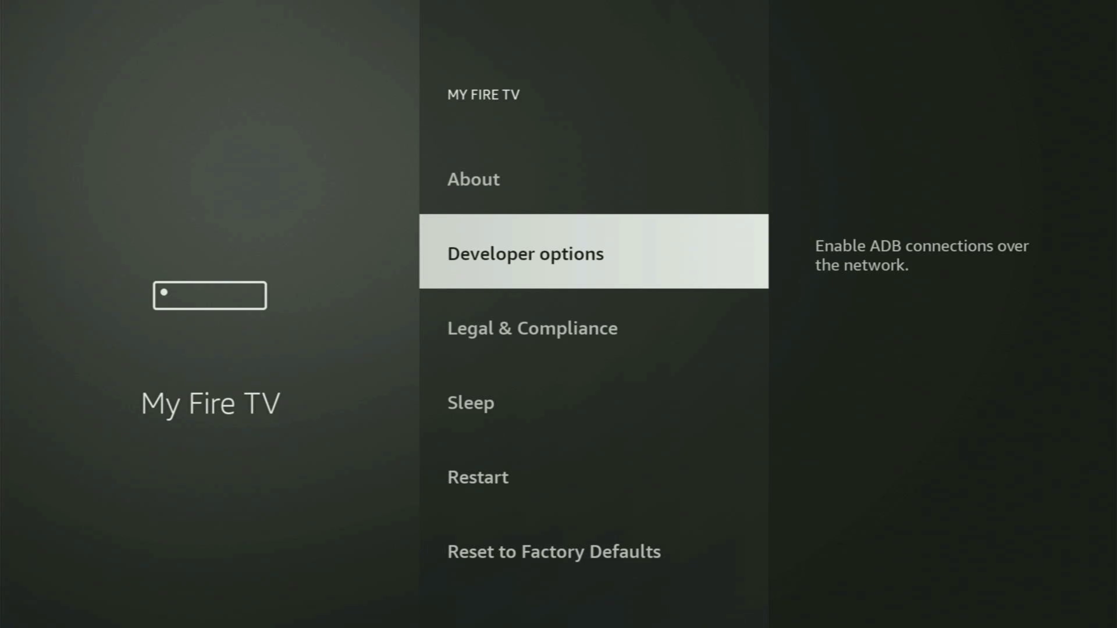
pyautogui.press('Up')
pyautogui.press('Down')
pyautogui.press('Down')
pyautogui.press('Down')
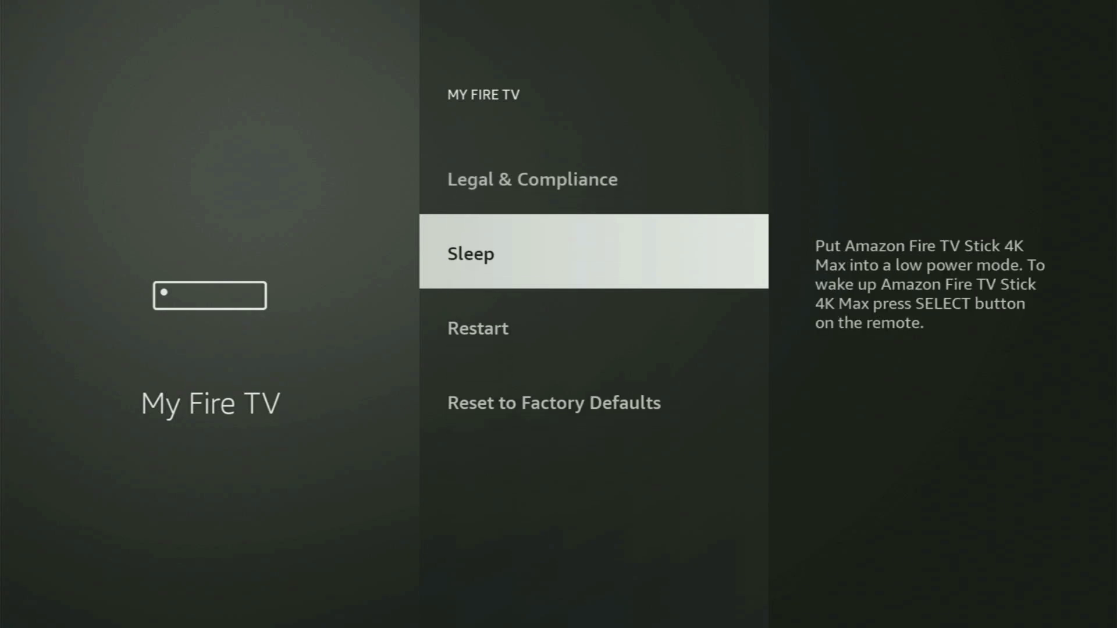
pyautogui.press('Up')
pyautogui.press('Up')
pyautogui.press('Up')
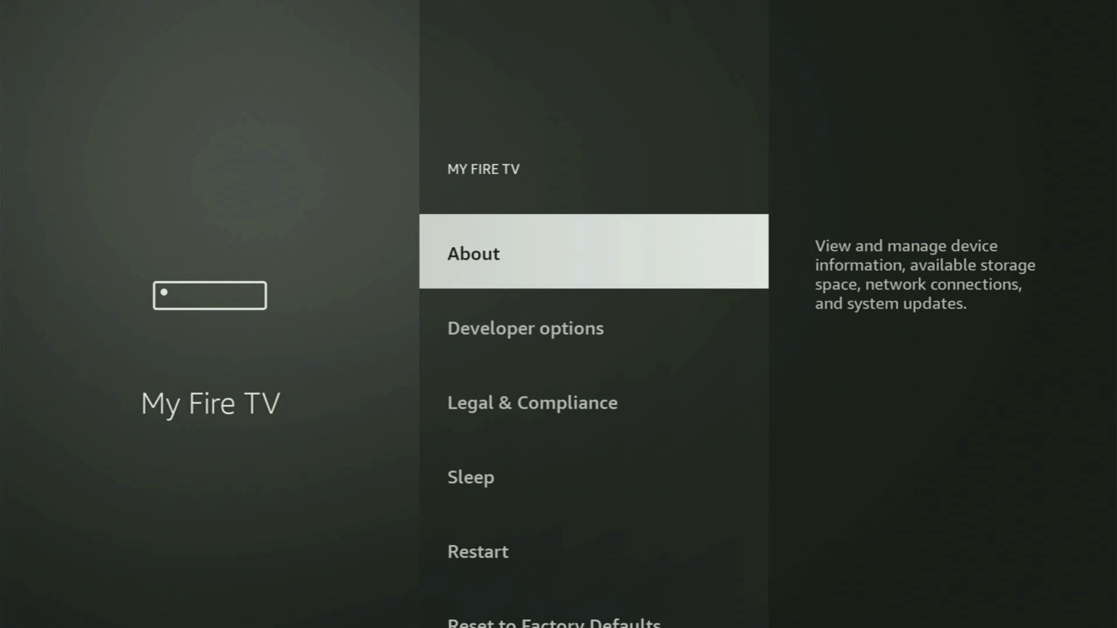
pyautogui.press('Down')
pyautogui.press('Down')
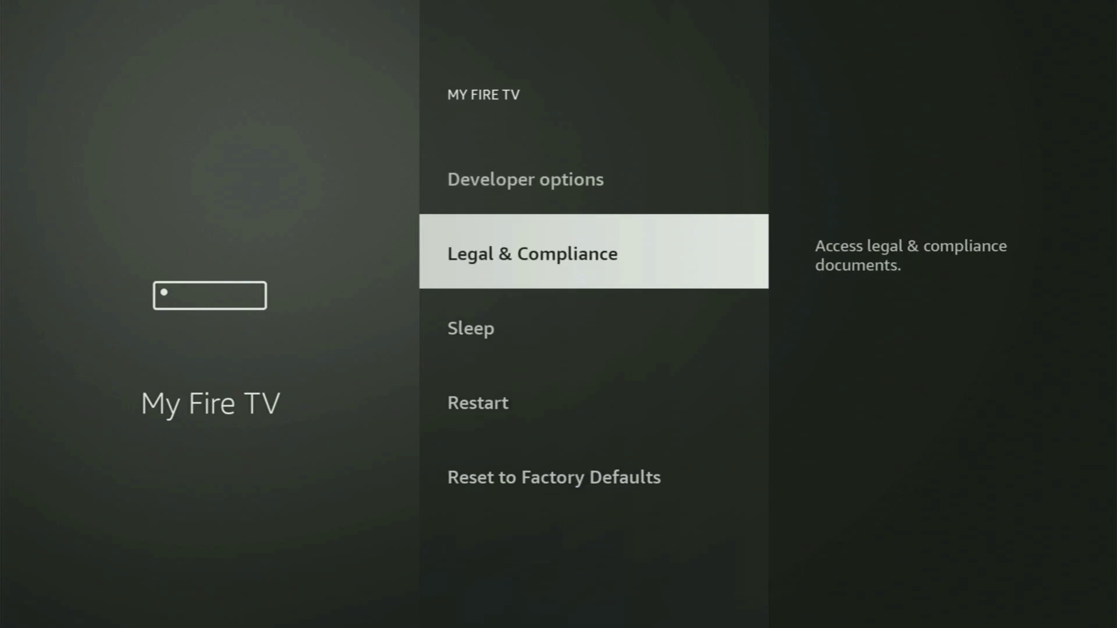
pyautogui.press('Down')
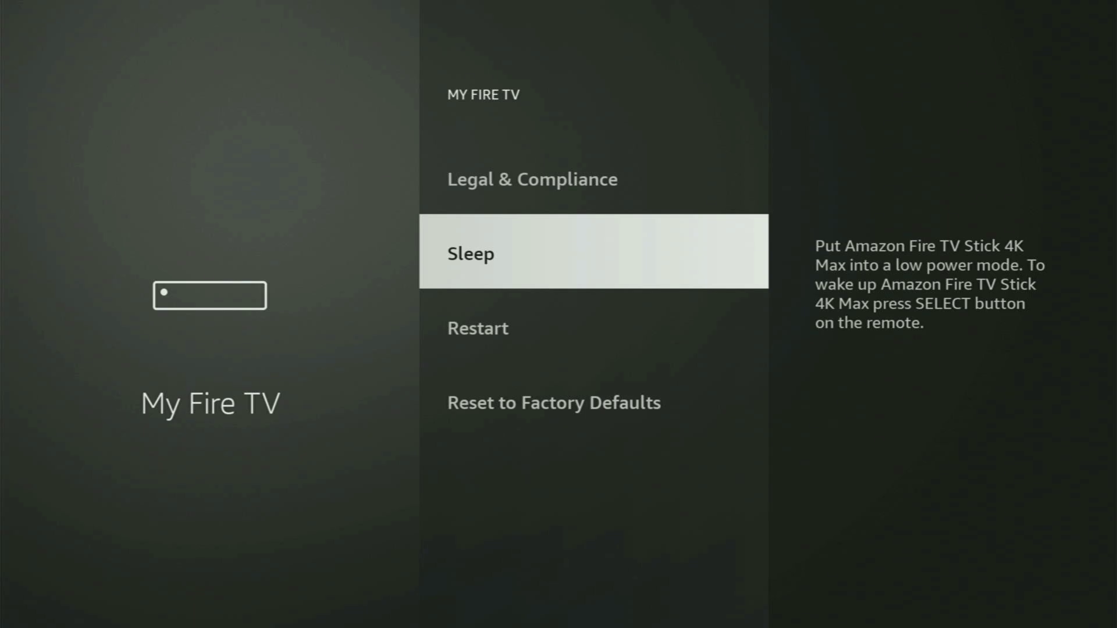
pyautogui.press('Up')
pyautogui.press('Up')
pyautogui.press('Up')
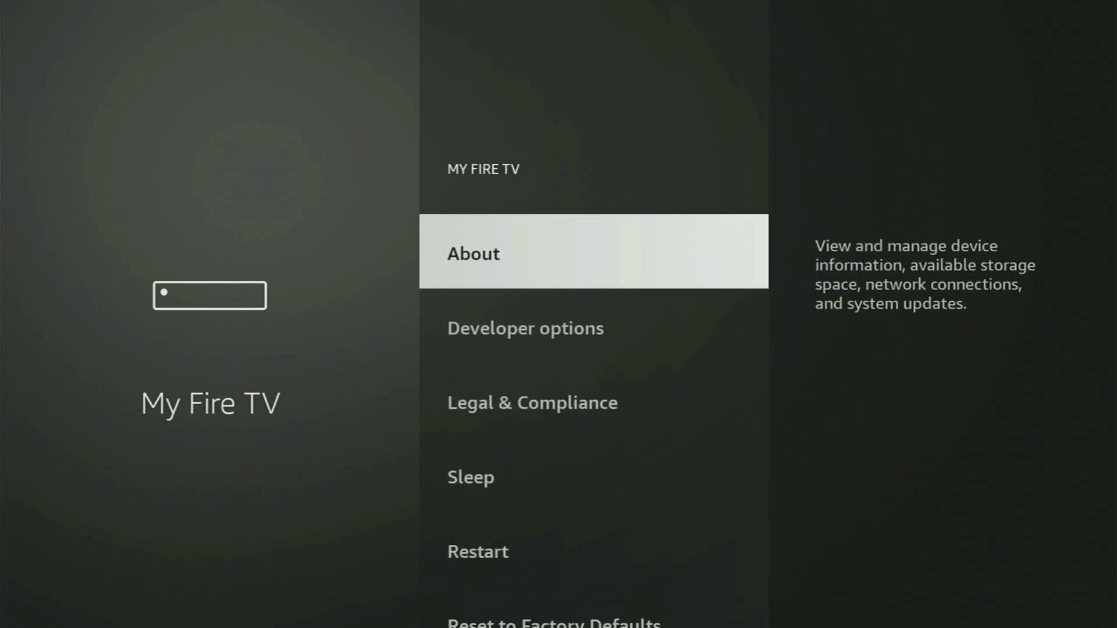
# - Check on the About page that developer mode is on, then go back to Developer options
pyautogui.press('Return')
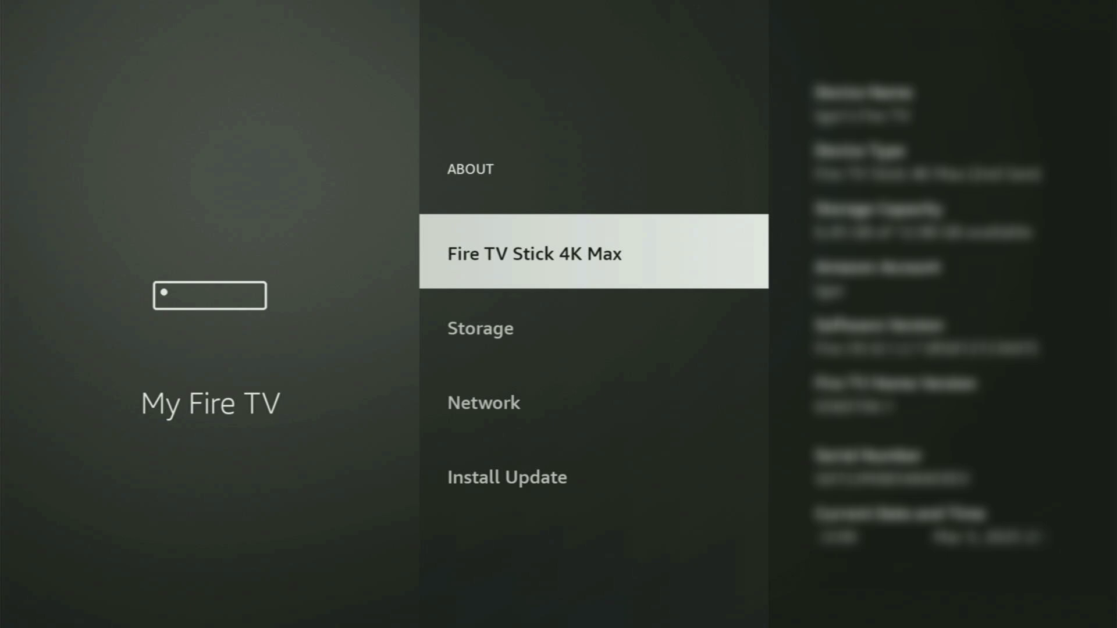
pyautogui.press('Return')
pyautogui.press('Return')
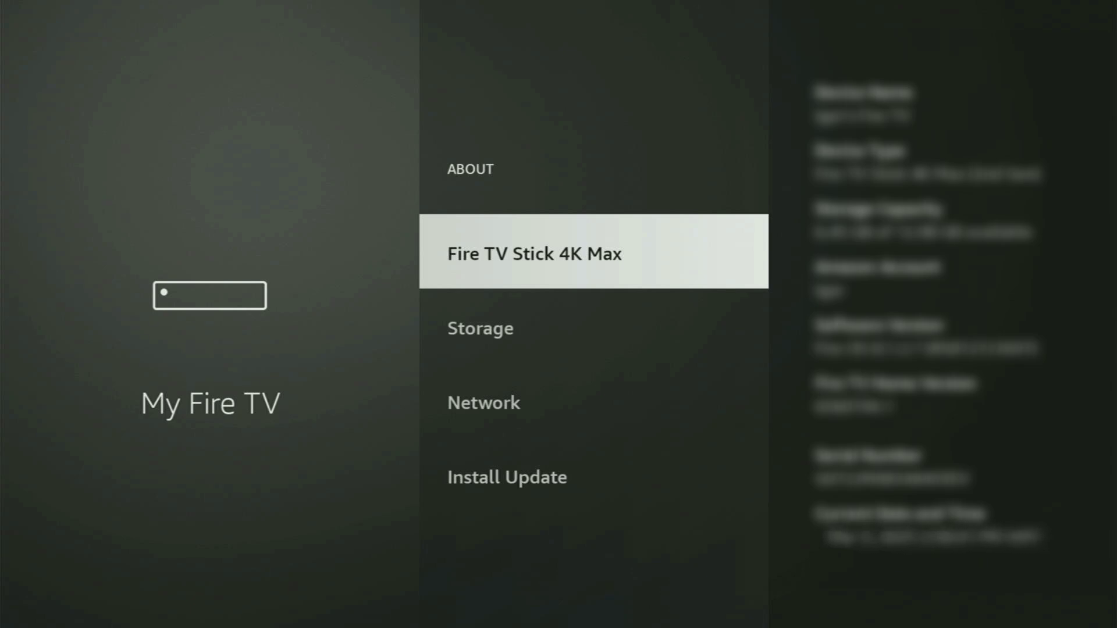
pyautogui.press('Escape')
pyautogui.press('Down')
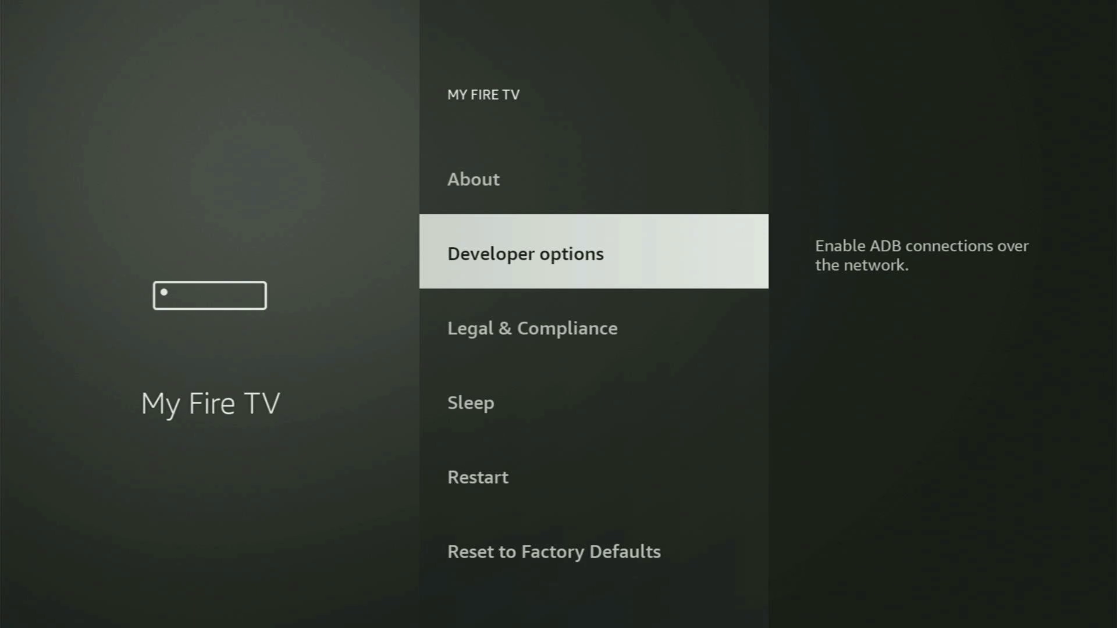
# - Confirm Downloader is ON under Developer options > Install unknown apps, then return Home
pyautogui.press('Return')
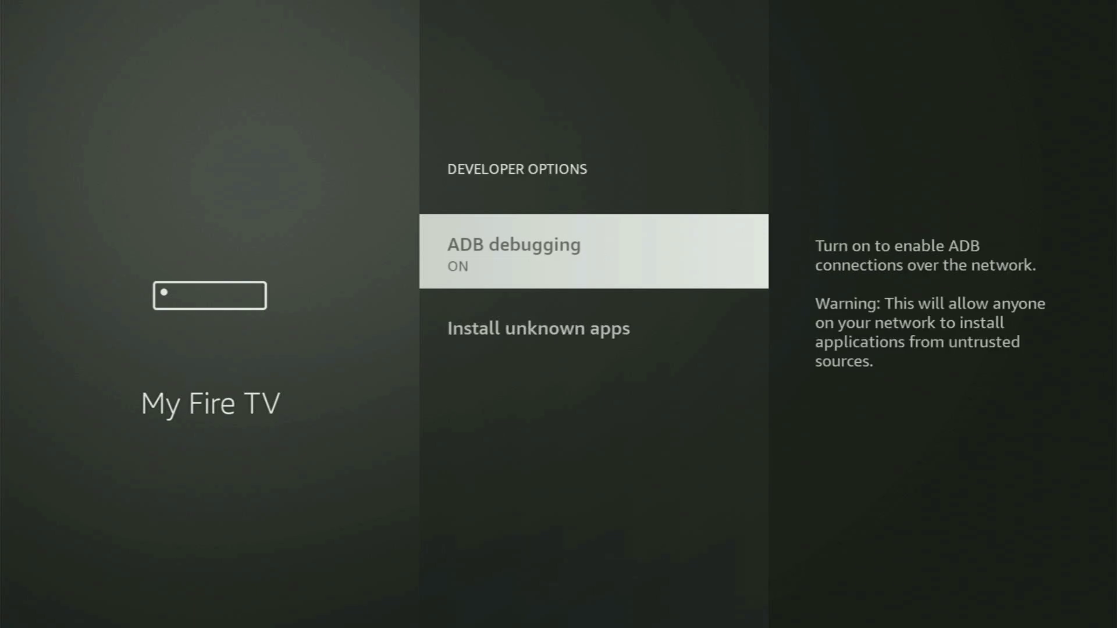
pyautogui.press('Down')
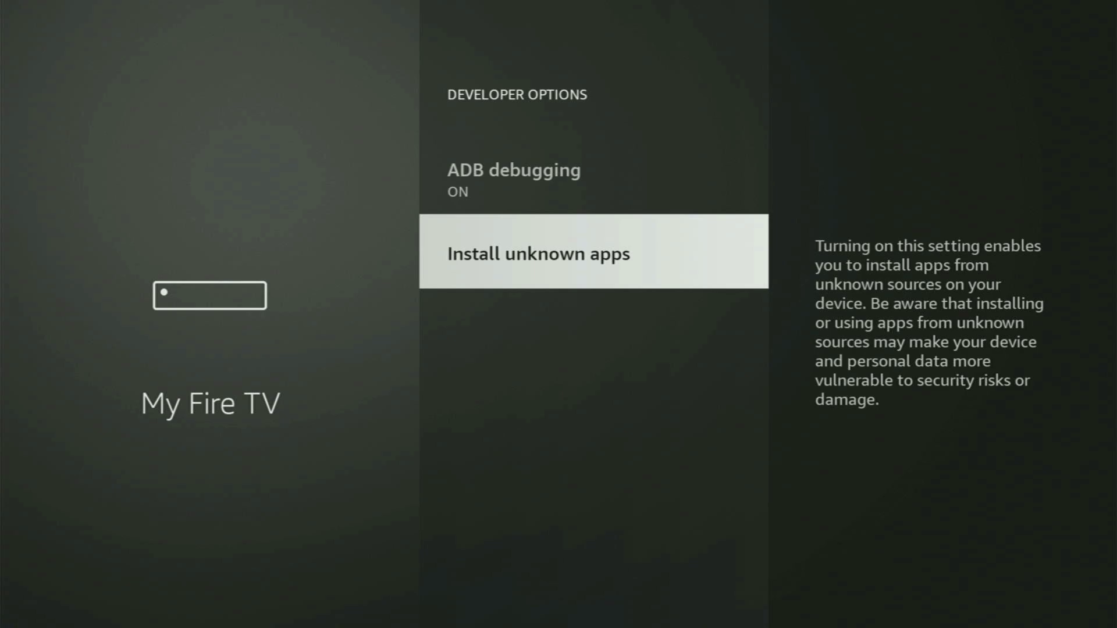
pyautogui.press('Return')
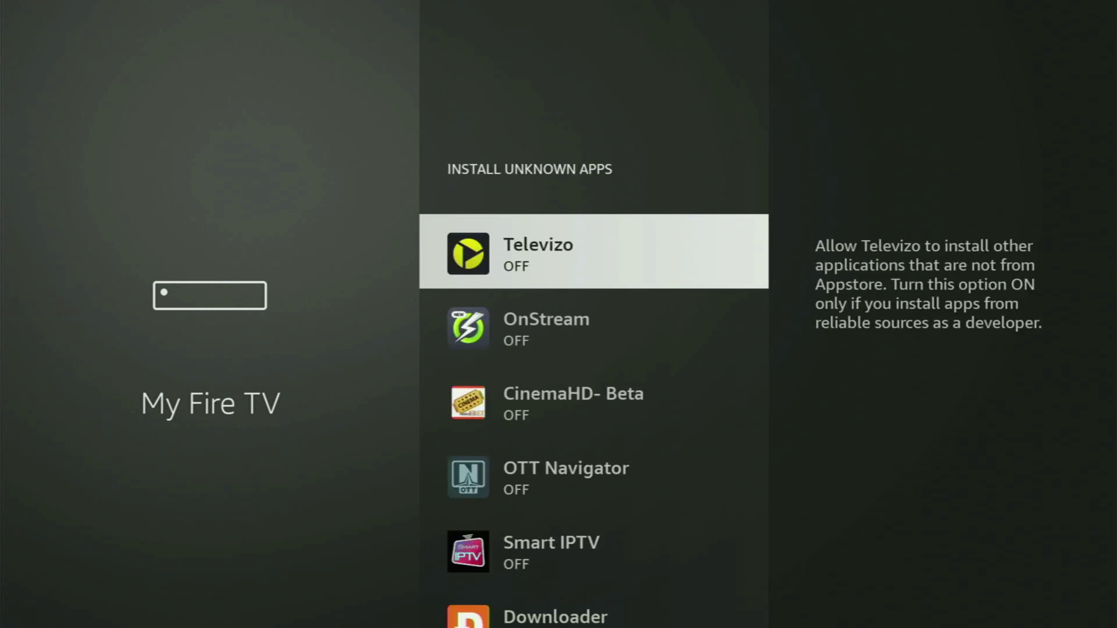
pyautogui.press('Down')
pyautogui.press('Down')
pyautogui.press('Down')
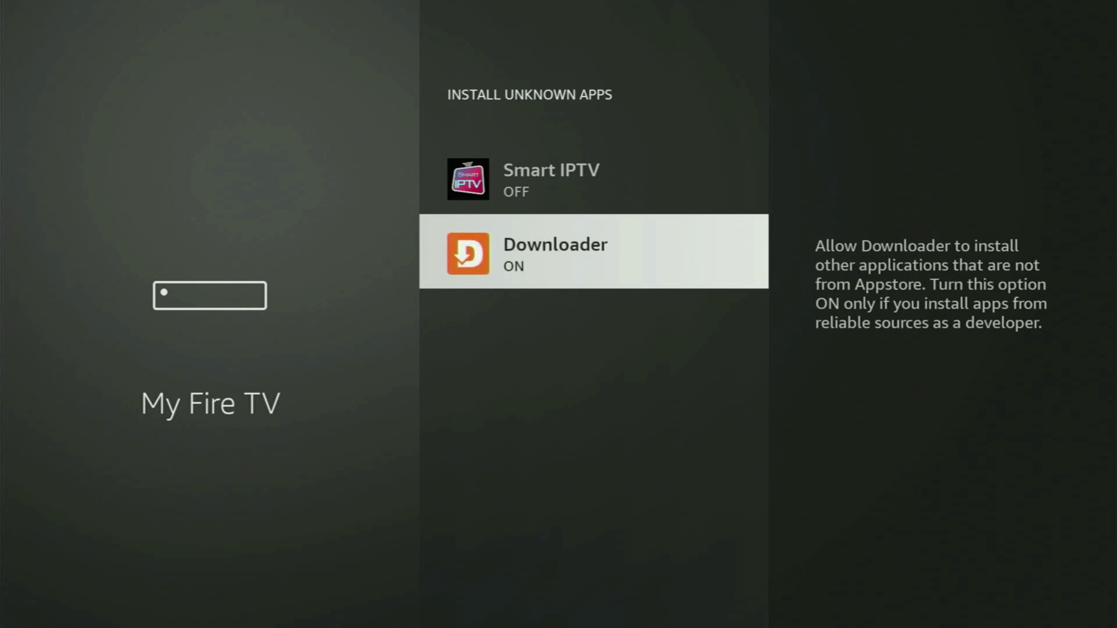
pyautogui.press('Up')
pyautogui.press('Up')
pyautogui.press('Up')
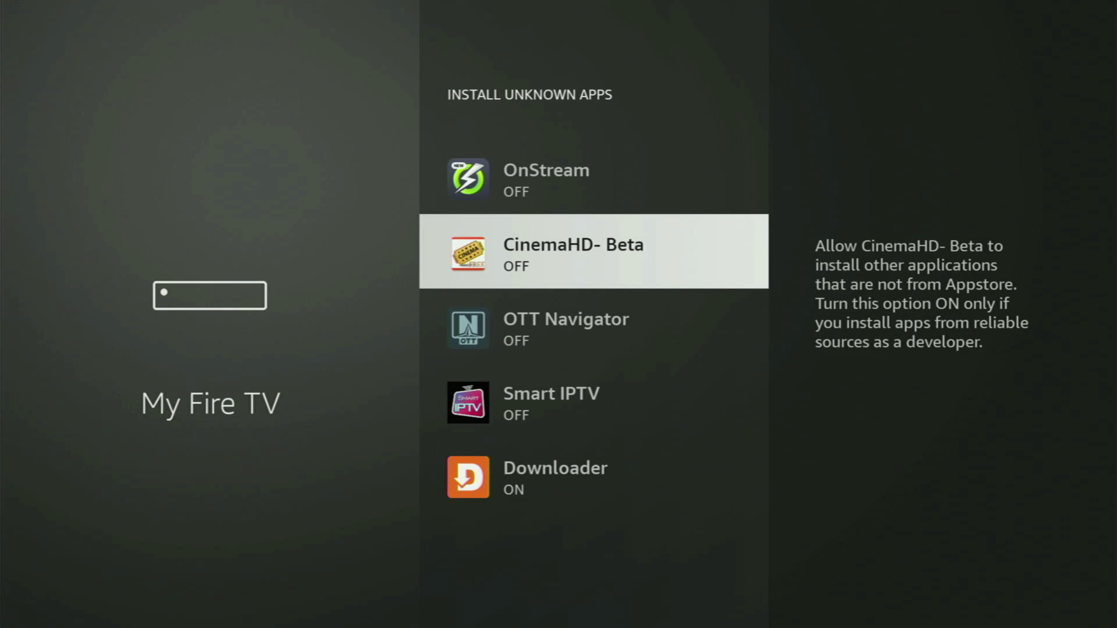
pyautogui.press('Up')
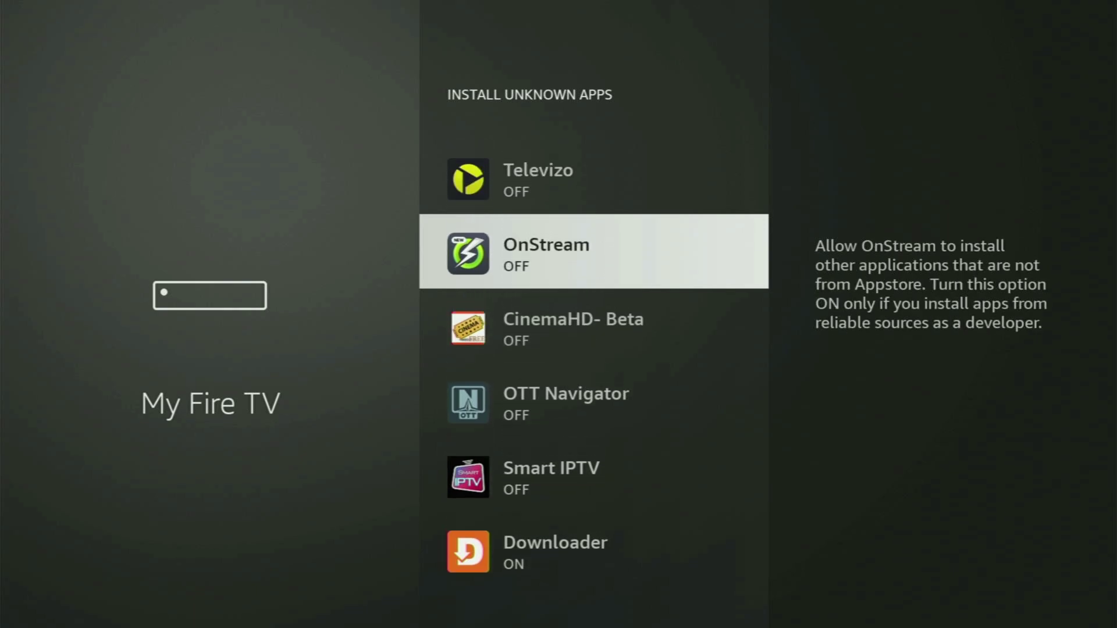
pyautogui.press('Up')
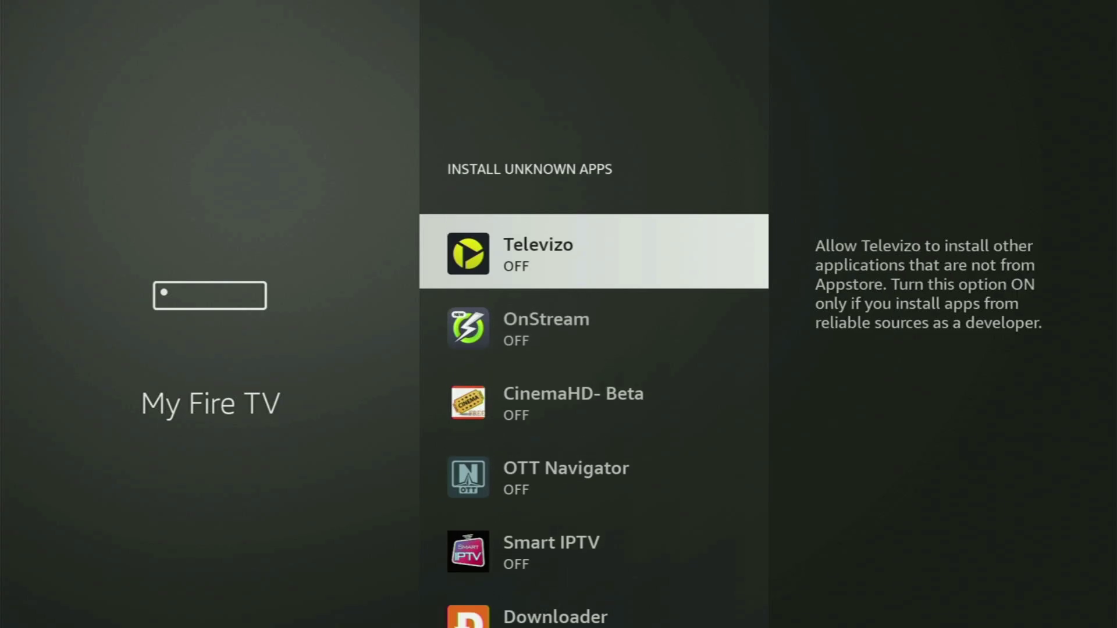
pyautogui.press('Down')
pyautogui.press('Down')
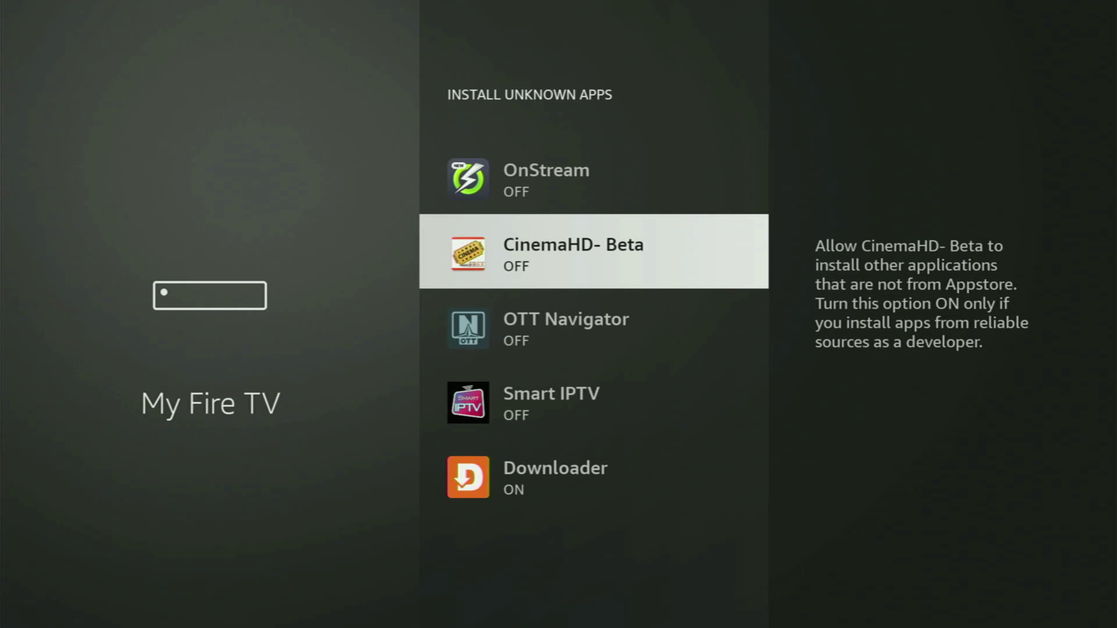
pyautogui.press('Home')
# - Open the full apps grid from the home row and highlight NordVPN
pyautogui.press('Right')
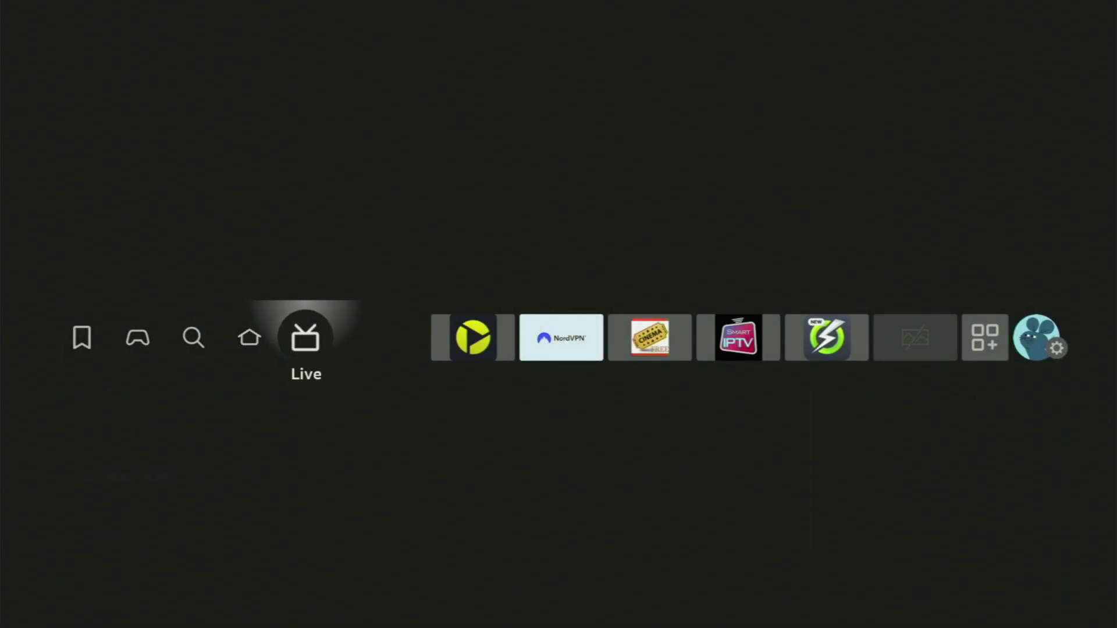
pyautogui.press('Right')
pyautogui.press('Right')
pyautogui.press('Right')
pyautogui.press('Right')
pyautogui.press('Return')
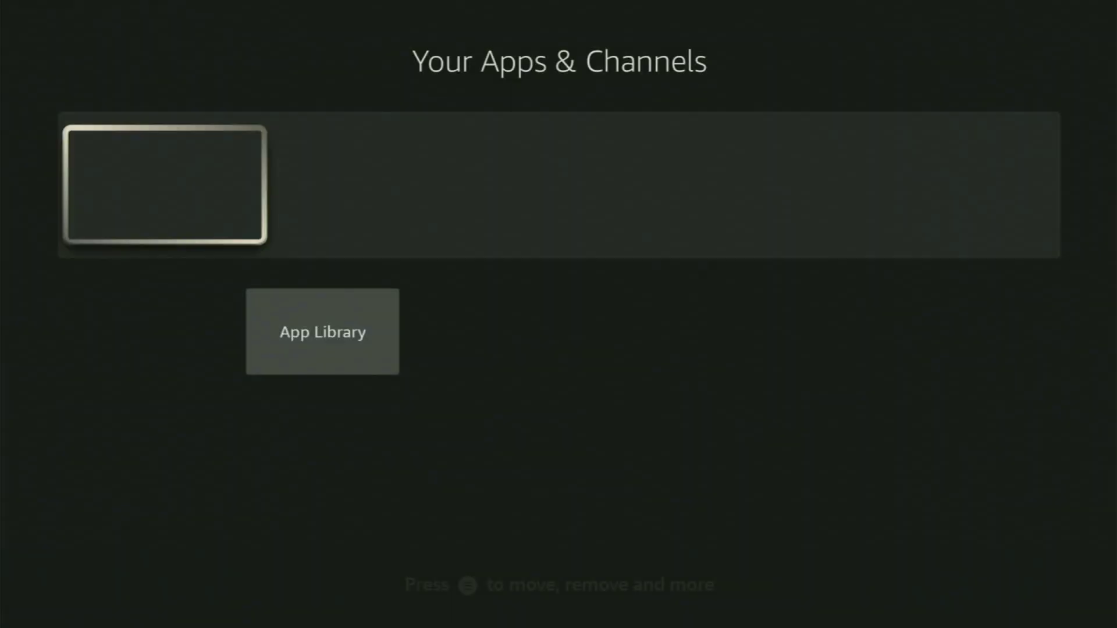
pyautogui.press('Right')
pyautogui.press('Right')
pyautogui.press('Right')
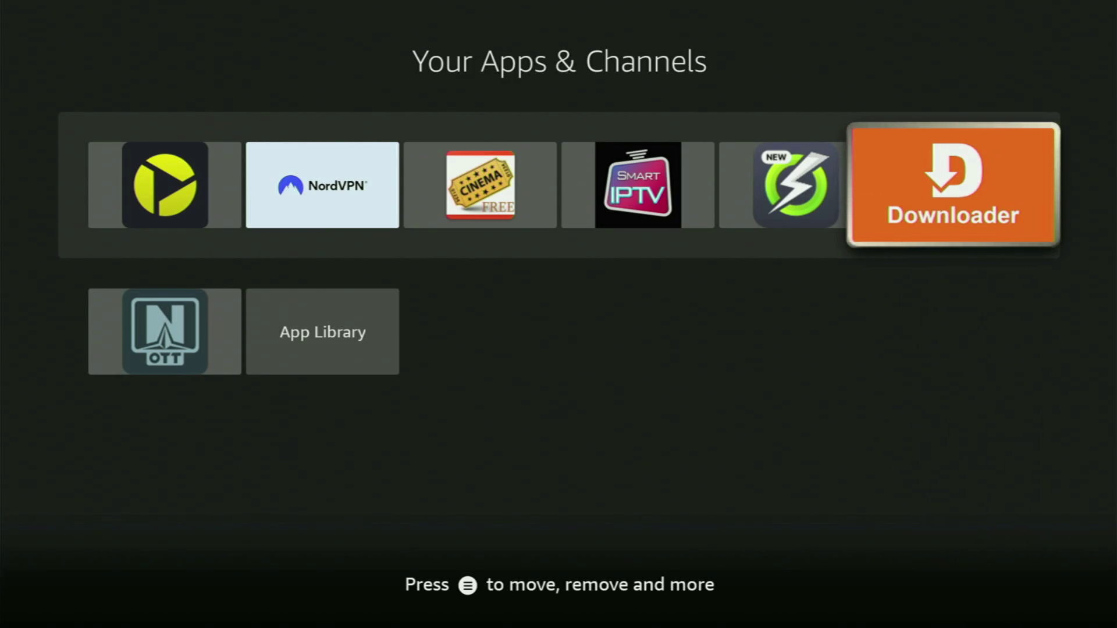
pyautogui.press('Left')
pyautogui.press('Left')
pyautogui.press('Left')
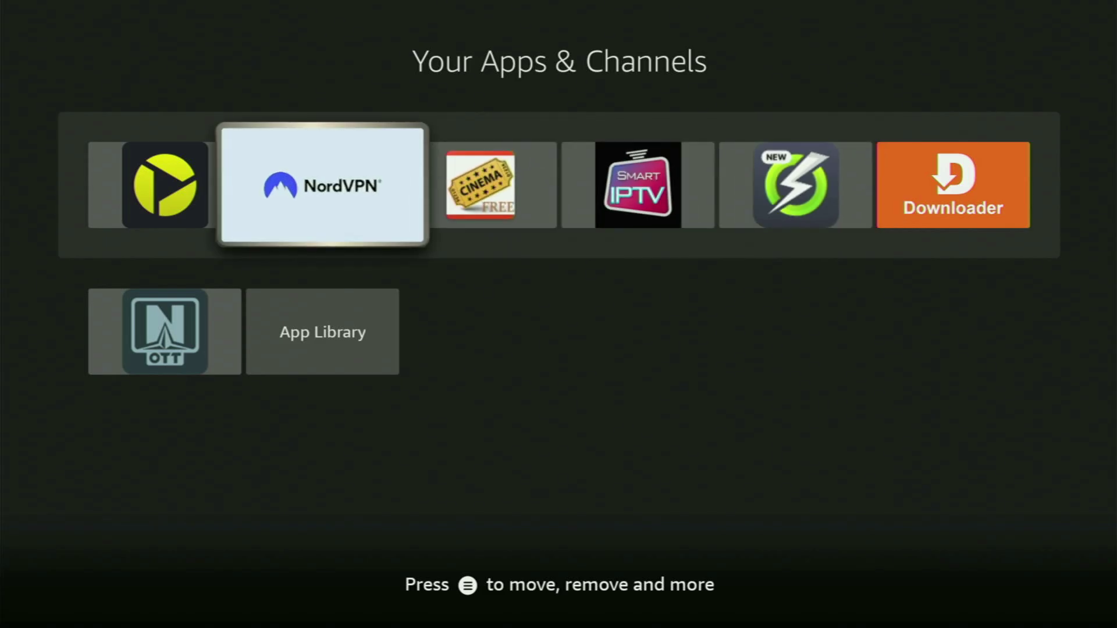
# - Launch NordVPN and browse its Countries list from the side menu
pyautogui.press('Return')
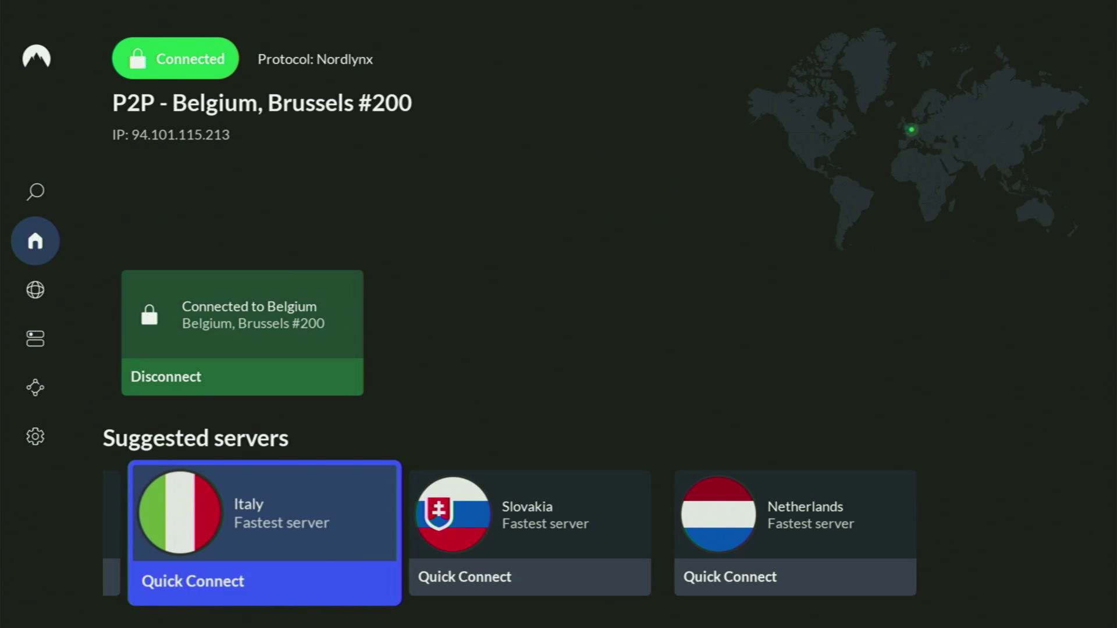
pyautogui.press('Left')
pyautogui.press('Left')
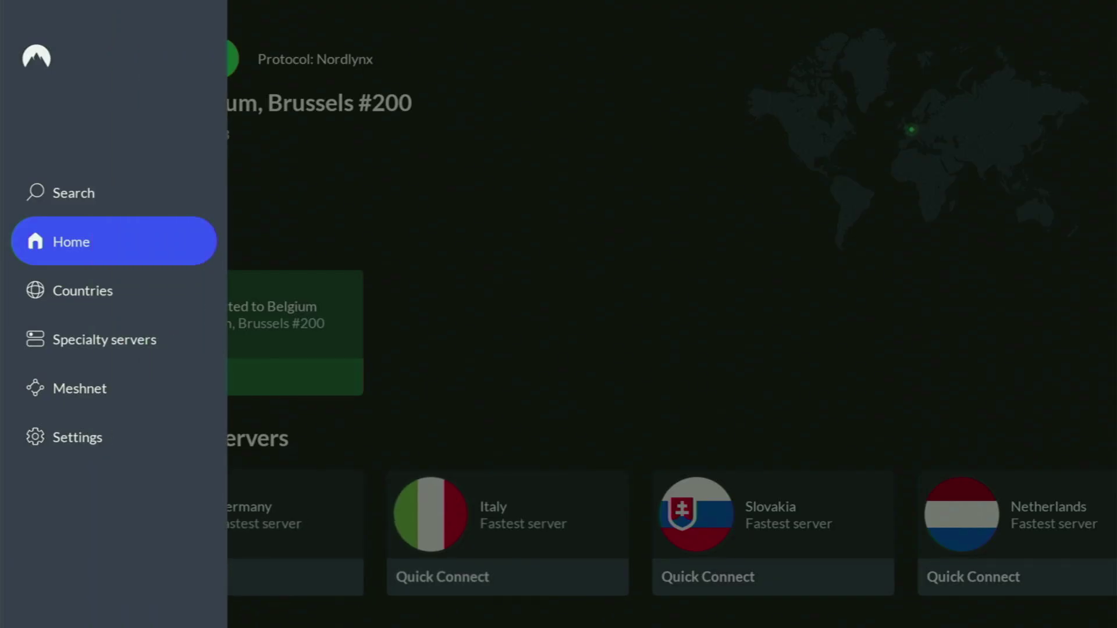
pyautogui.press('Down')
pyautogui.press('Right')
pyautogui.press('Down')
pyautogui.press('Down')
pyautogui.press('Down')
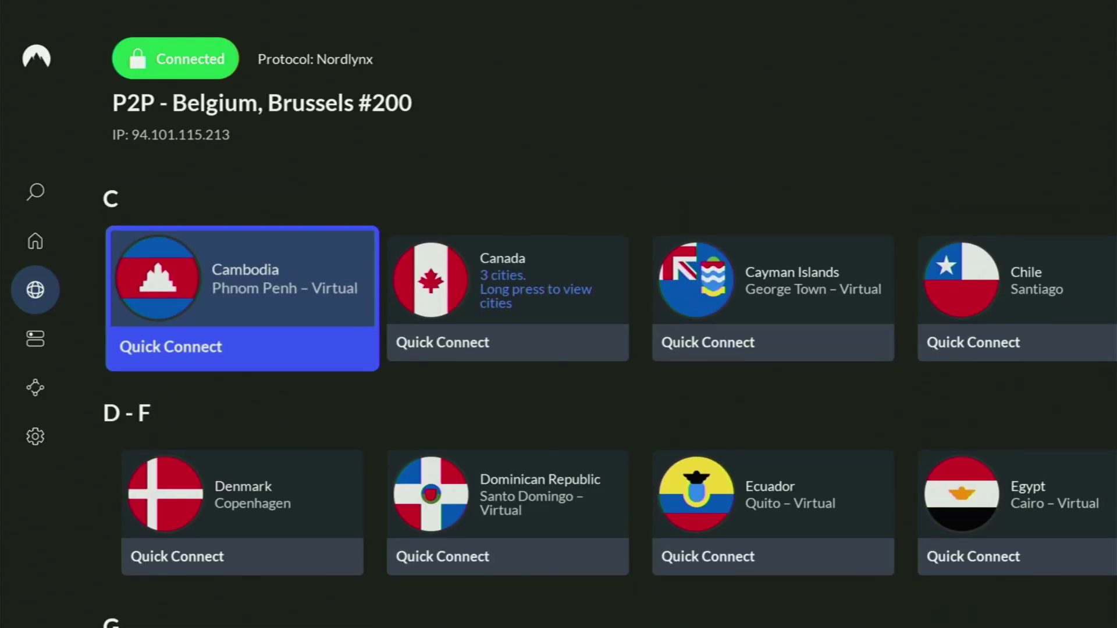
pyautogui.press('Down')
pyautogui.press('Down')
pyautogui.press('Down')
pyautogui.press('Down')
pyautogui.press('Down')
pyautogui.press('Down')
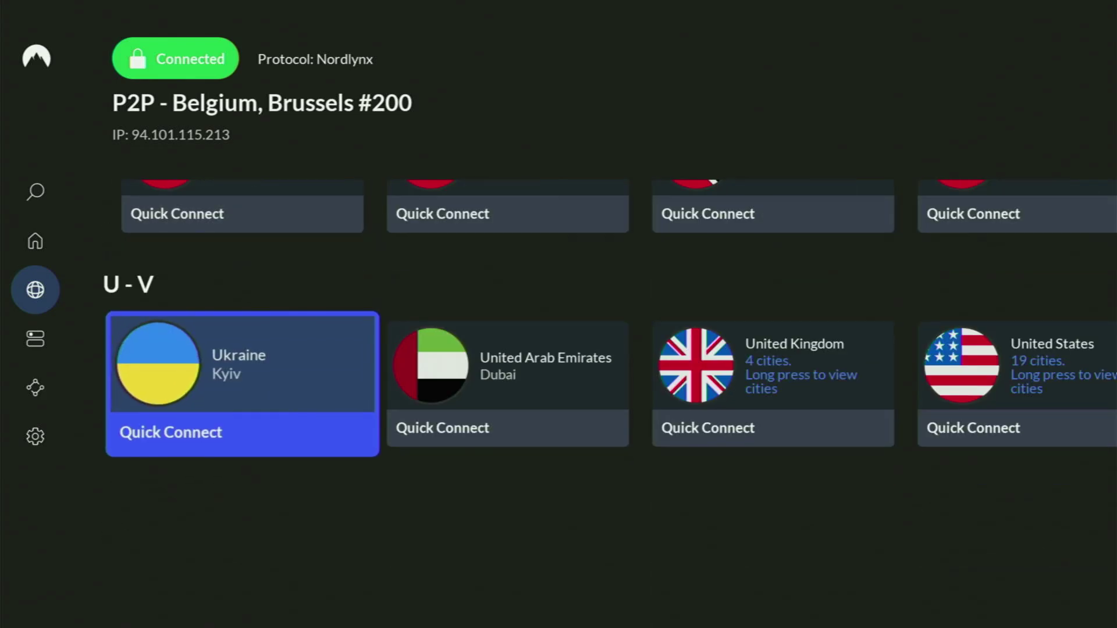
pyautogui.press('Right')
pyautogui.press('Right')
pyautogui.press('Right')
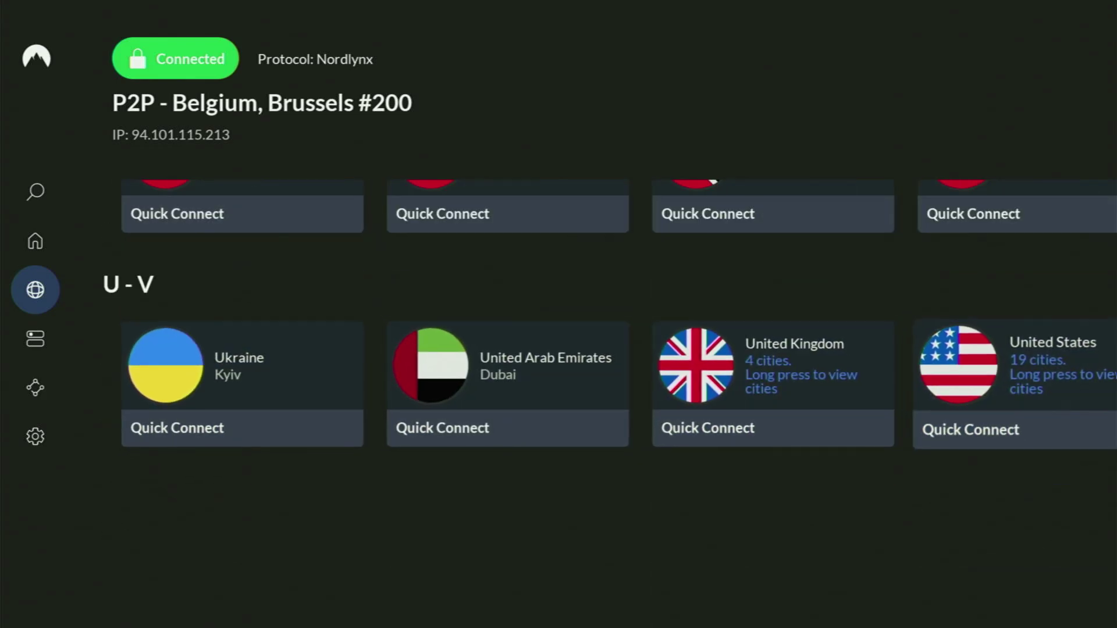
pyautogui.press('Up')
pyautogui.press('Up')
pyautogui.press('Up')
pyautogui.press('Up')
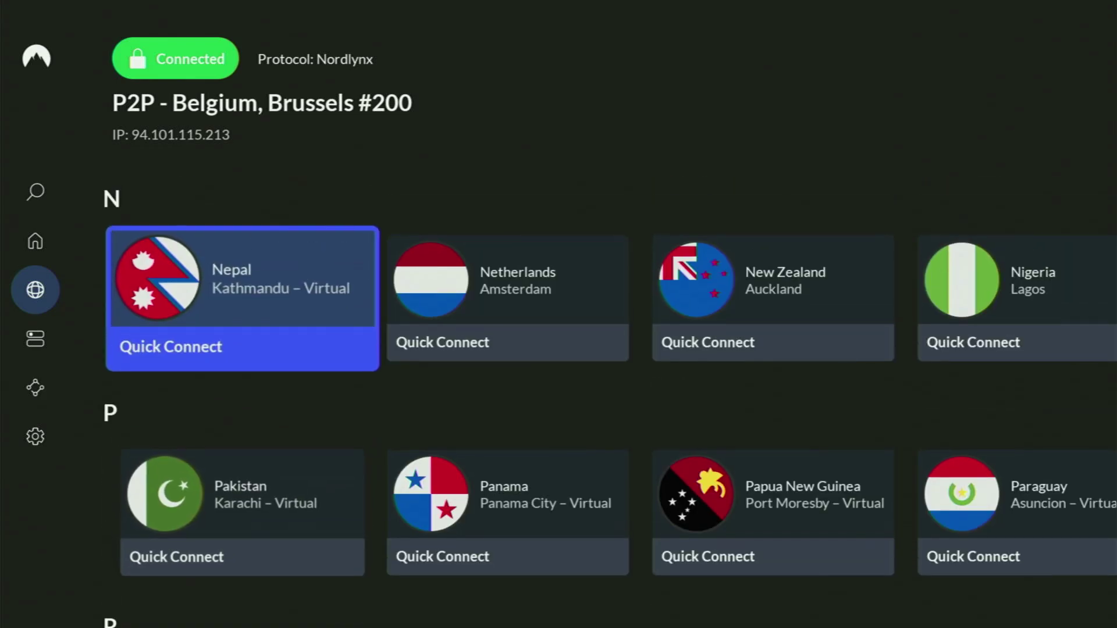
pyautogui.press('Up')
pyautogui.press('Up')
pyautogui.press('Up')
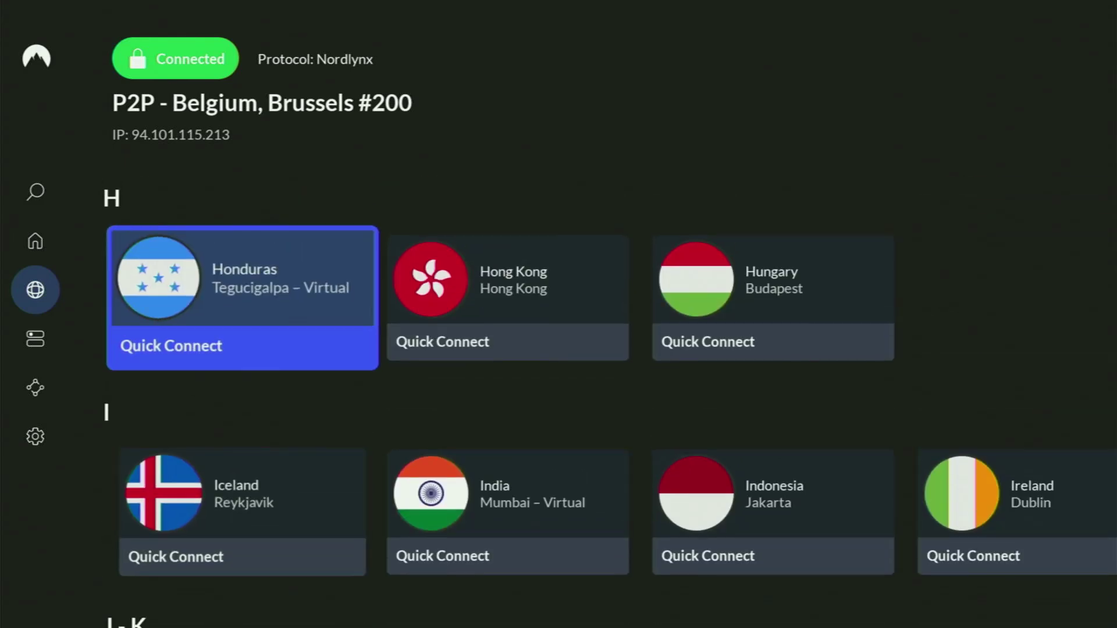
pyautogui.press('Up')
pyautogui.press('Up')
pyautogui.press('Up')
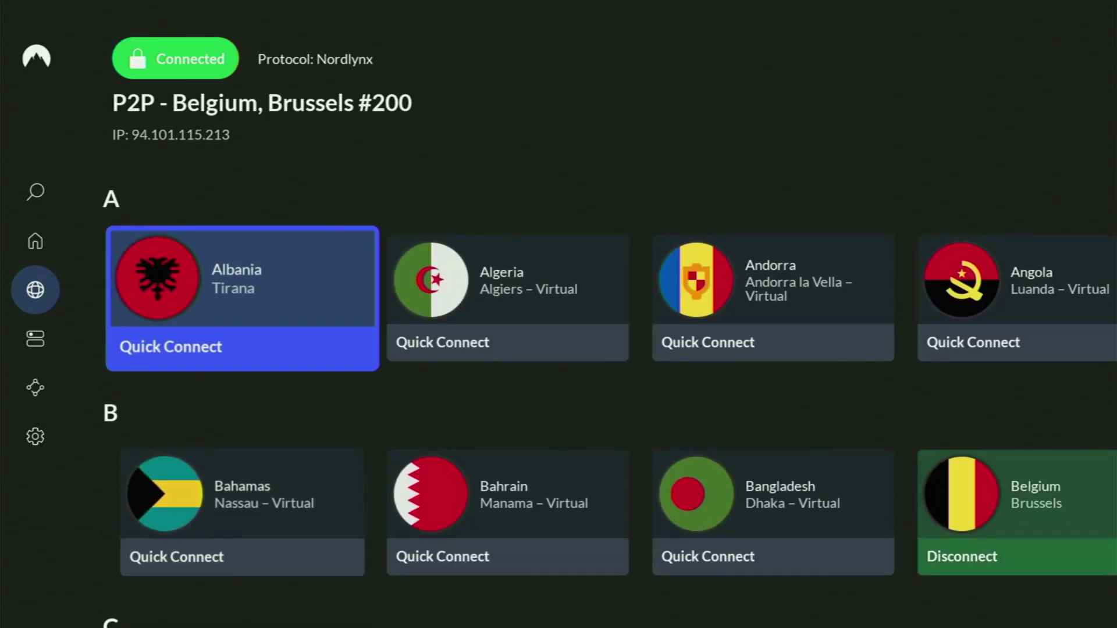
# - Quick-connect to France among popular countries, landing on Paris #596
pyautogui.press('Right')
pyautogui.press('Right')
pyautogui.press('Right')
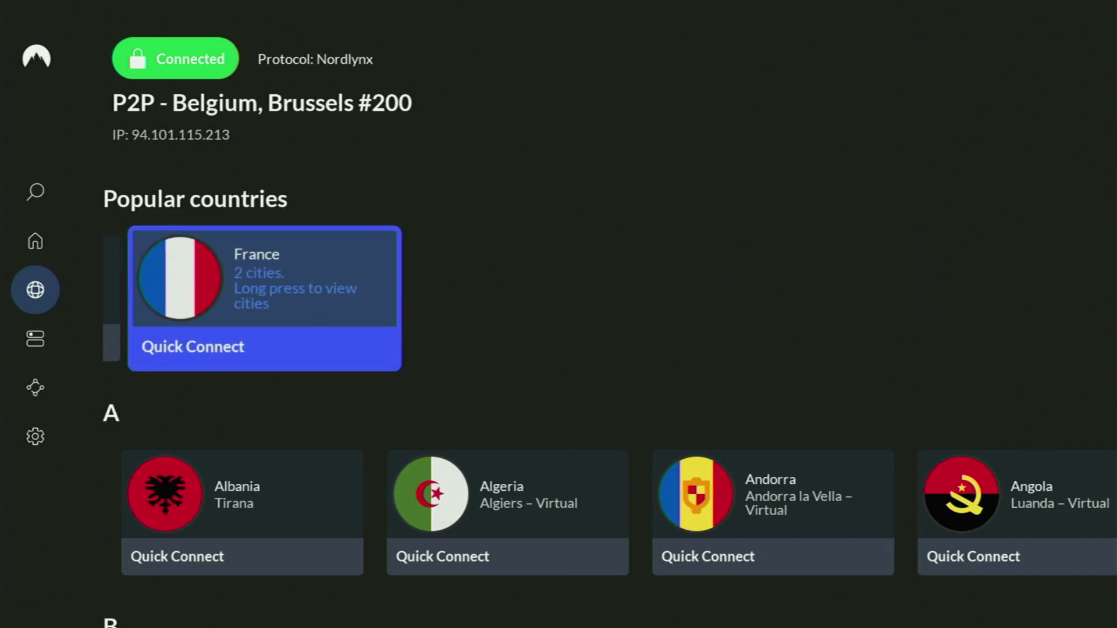
pyautogui.press('Down')
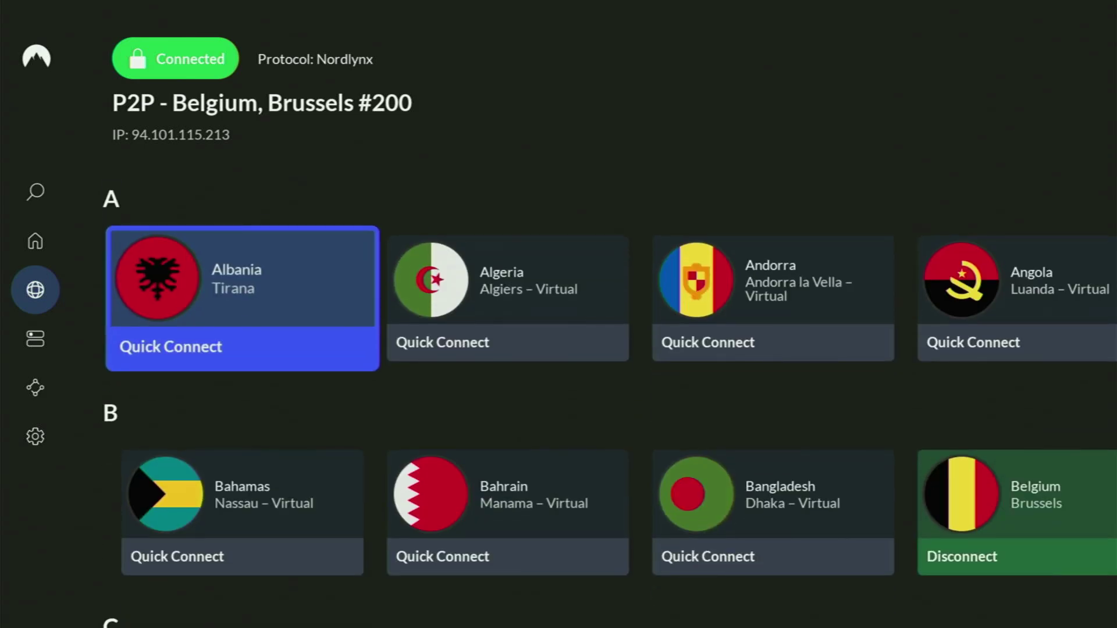
pyautogui.press('Up')
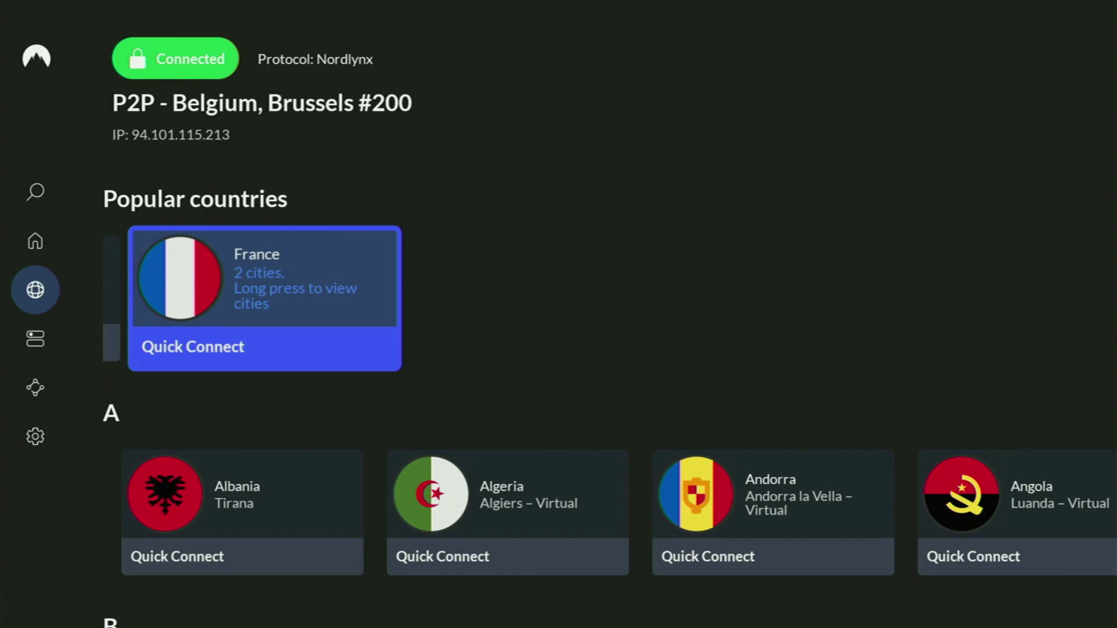
pyautogui.press('Return')
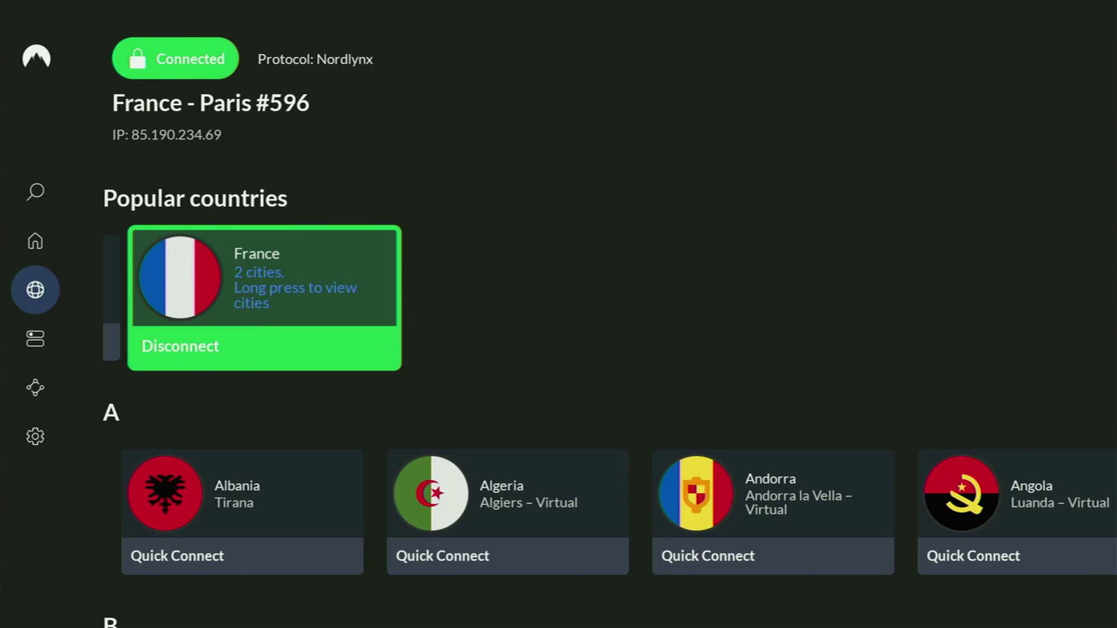
# - Browse NordVPN's popular countries, then the country list from Albania through J-K
pyautogui.press('Left')
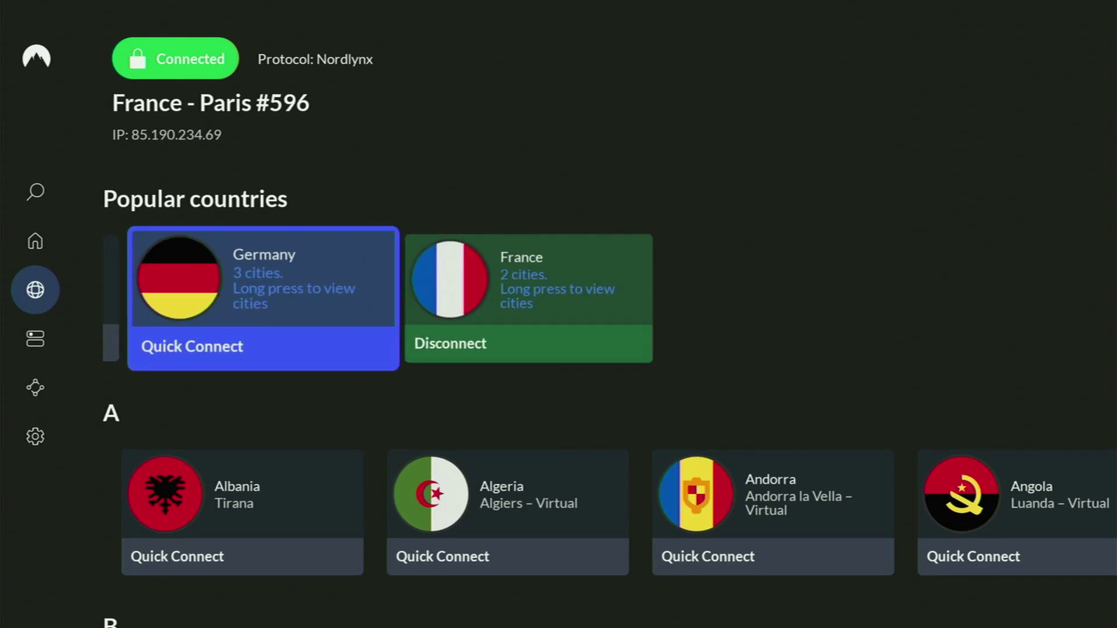
pyautogui.press('Left')
pyautogui.press('Left')
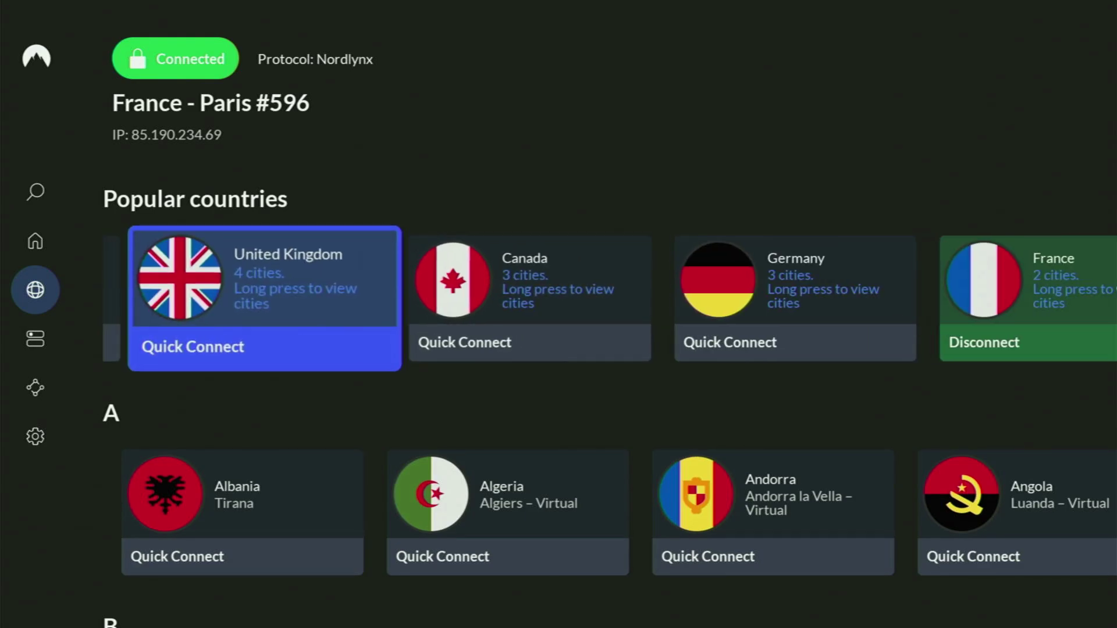
pyautogui.press('Left')
pyautogui.press('Down')
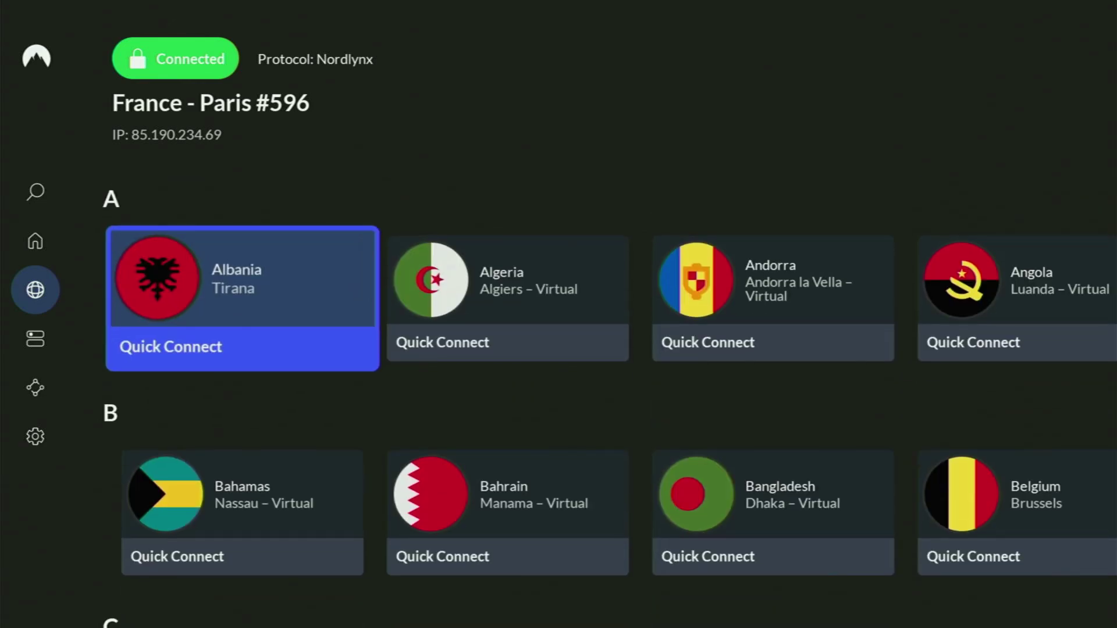
pyautogui.press('Down')
pyautogui.press('Down')
pyautogui.press('Down')
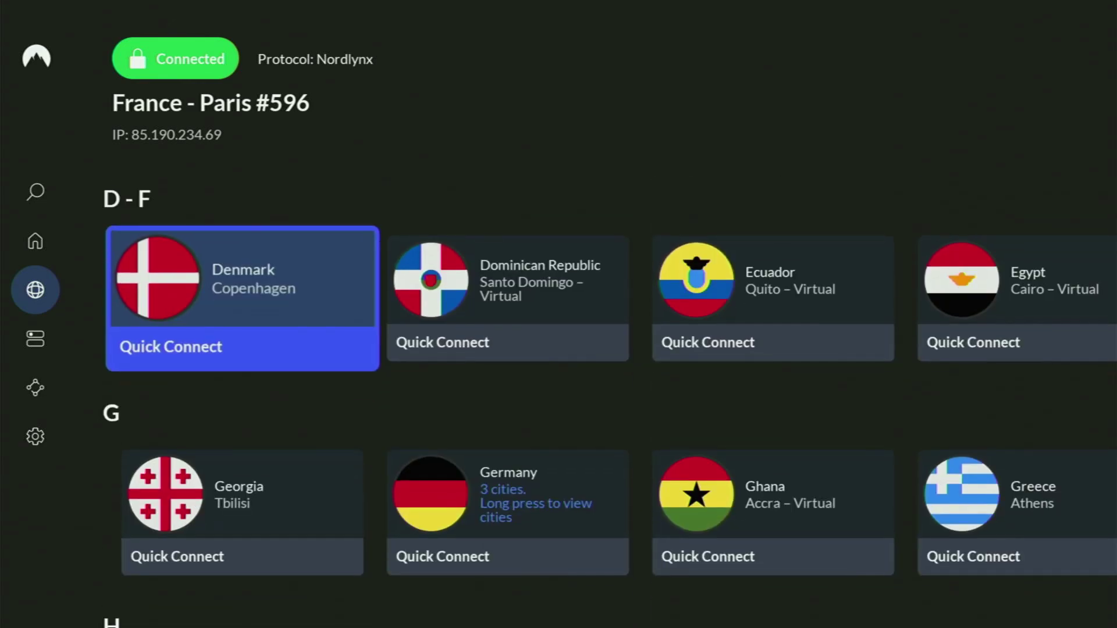
pyautogui.press('Down')
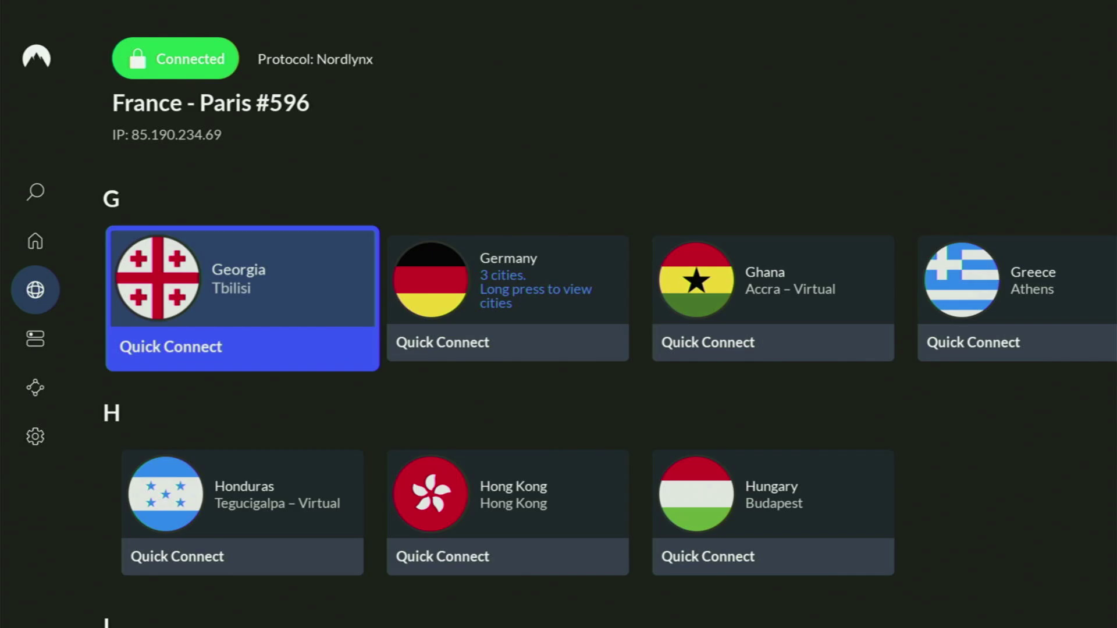
pyautogui.press('Down')
pyautogui.press('Down')
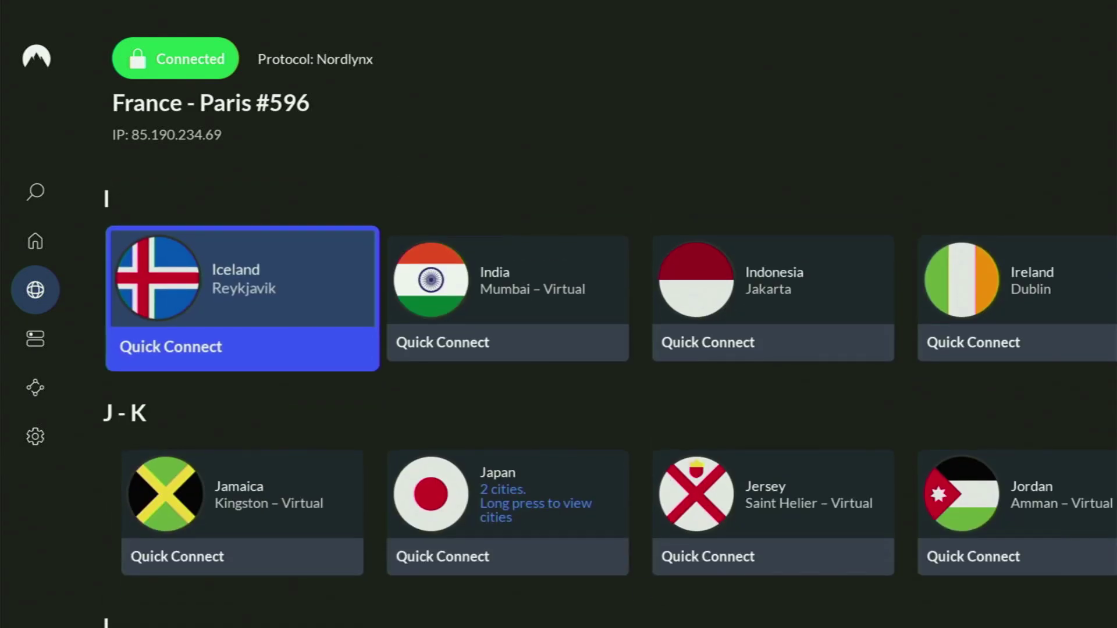
pyautogui.press('Down')
pyautogui.press('Down')
pyautogui.press('Down')
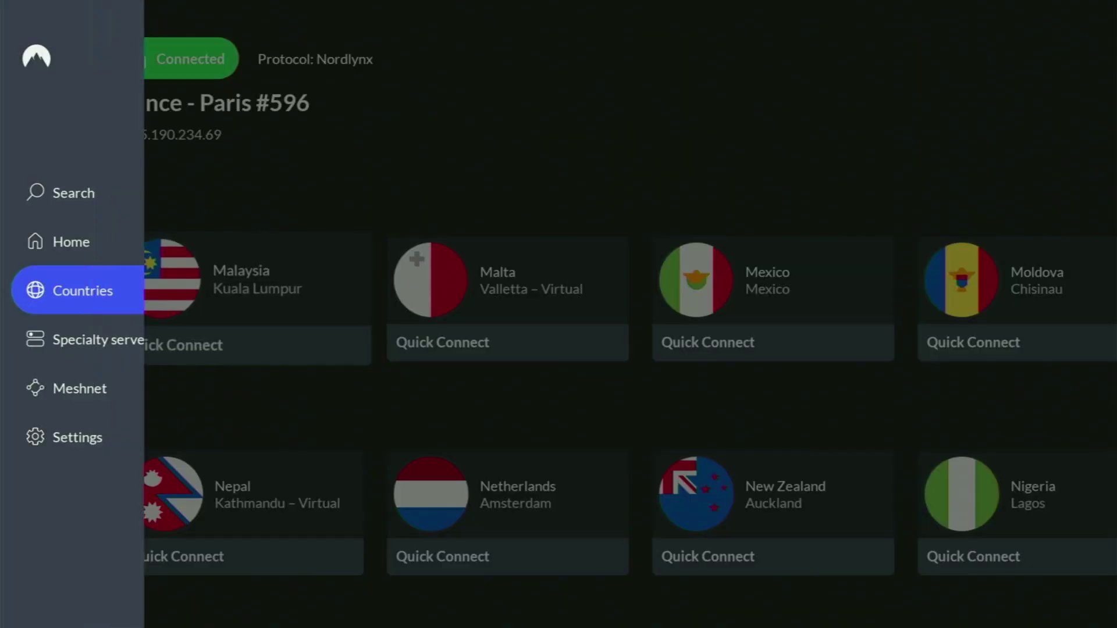
# - In the browser, expand the video description and scroll to the pinned NordVPN offer link
pyautogui.scroll(-1, 405, 505)
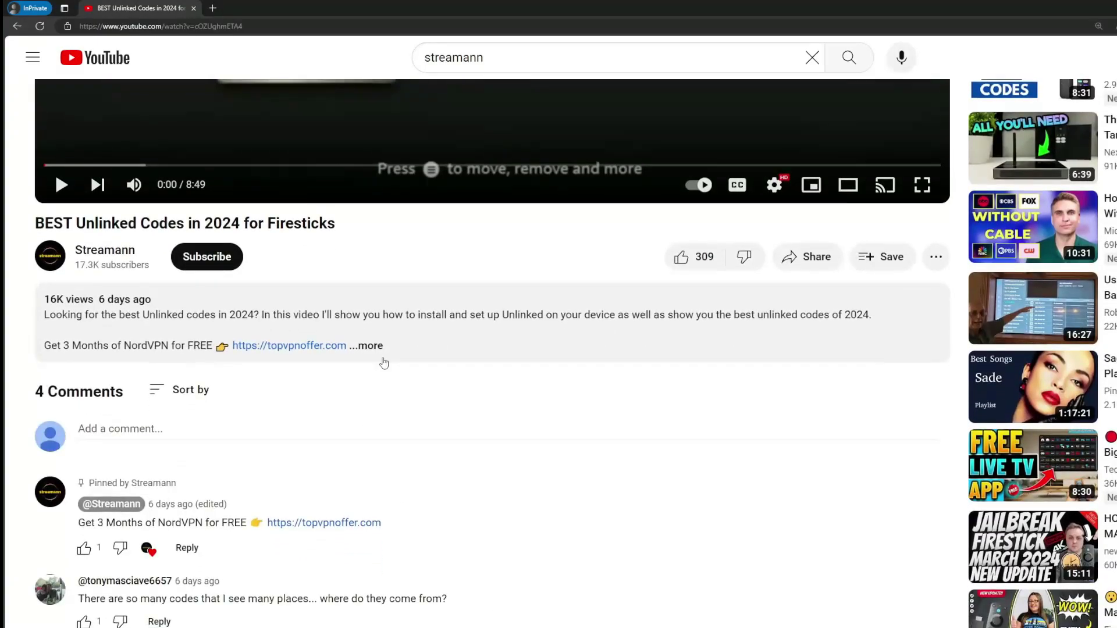
pyautogui.click(373, 346)
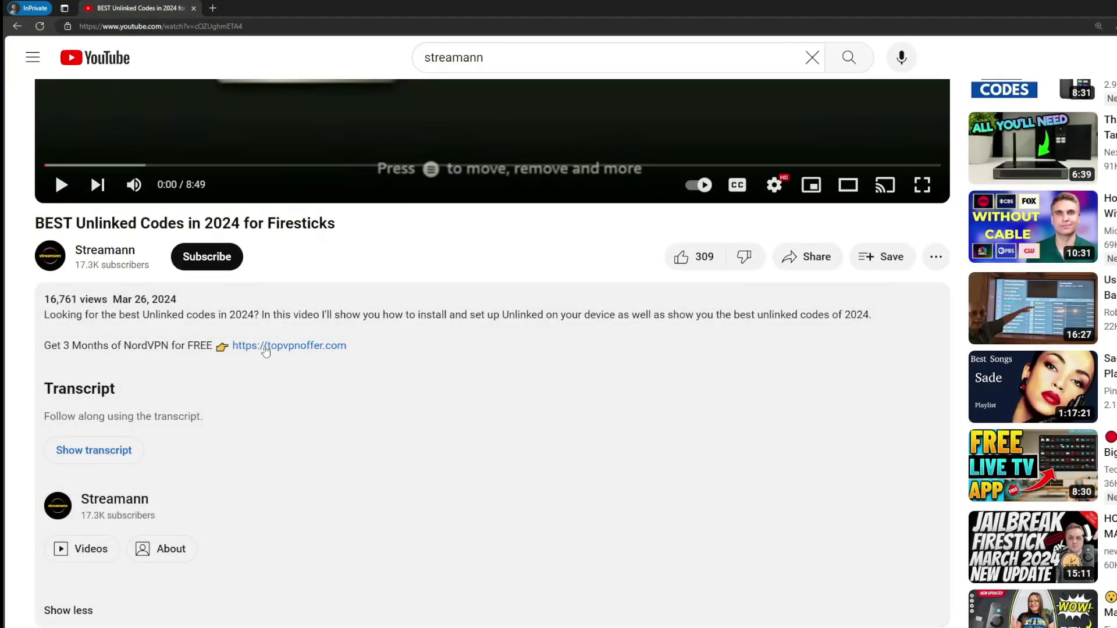
pyautogui.scroll(-5, 257, 347)
pyautogui.moveTo(419, 469); pyautogui.dragTo(292, 468)
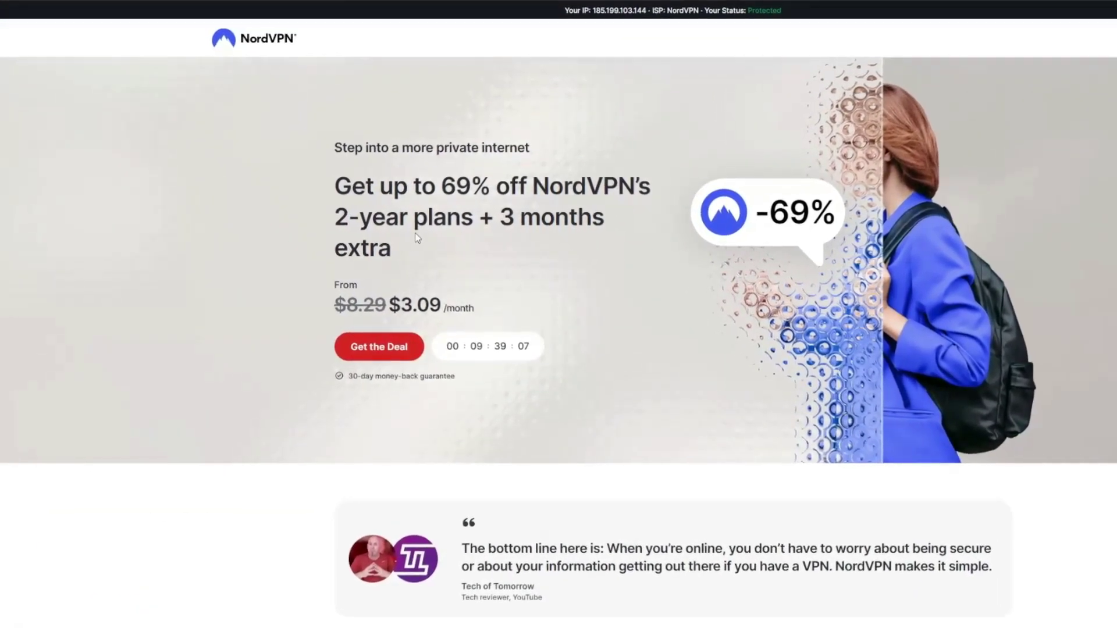
# - Highlight the '3 months extra' part of the NordVPN deal headline
pyautogui.moveTo(502, 219)
pyautogui.mouseDown()
pyautogui.moveTo(617, 222)
pyautogui.moveTo(622, 242)
pyautogui.mouseUp()
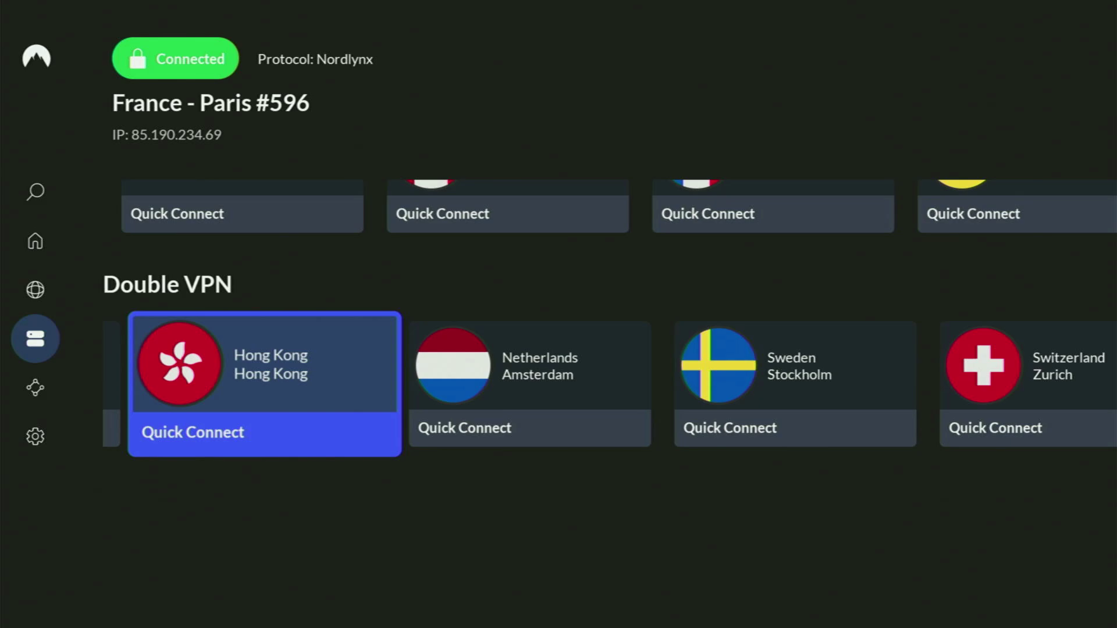
# - Return to the Fire TV home screen and launch Downloader from Recently used apps
pyautogui.press('Home')
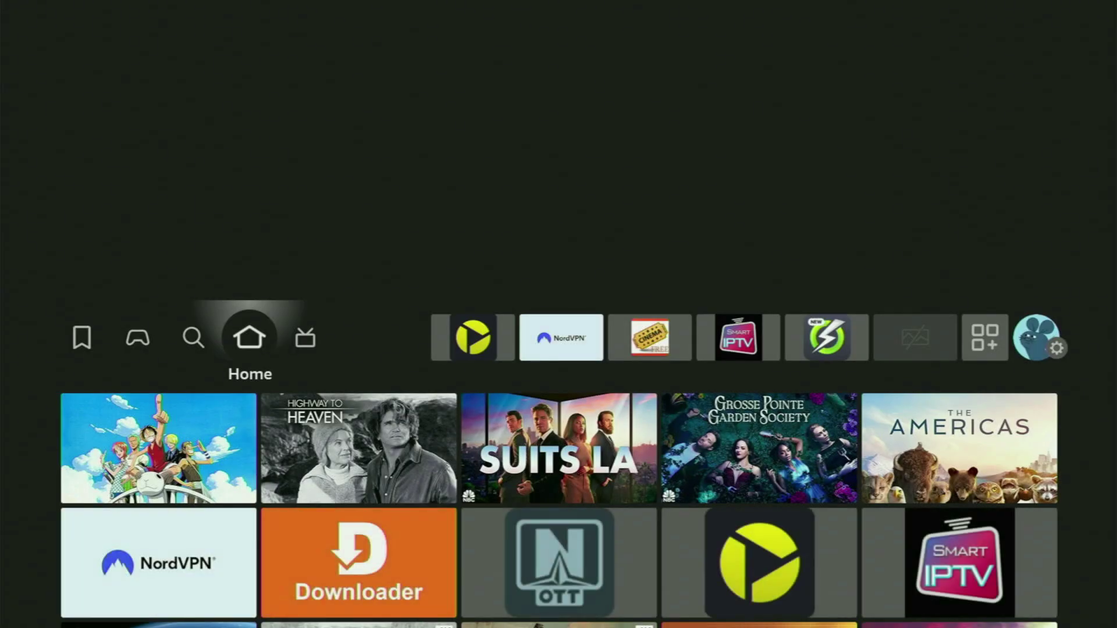
pyautogui.press('Down')
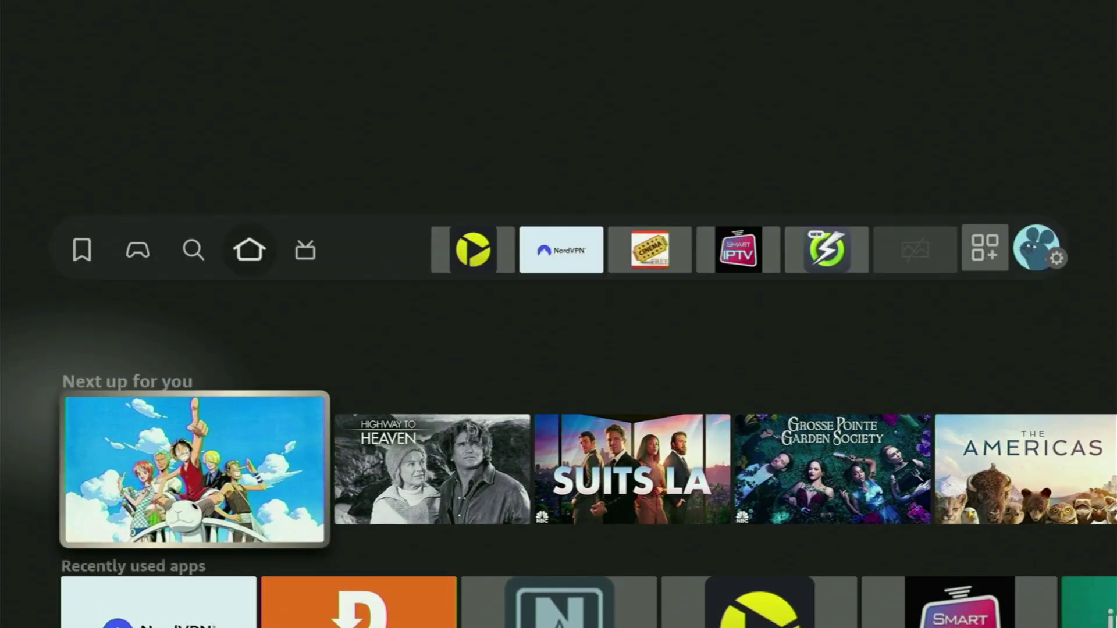
pyautogui.press('Down')
pyautogui.press('Right')
pyautogui.press('Return')
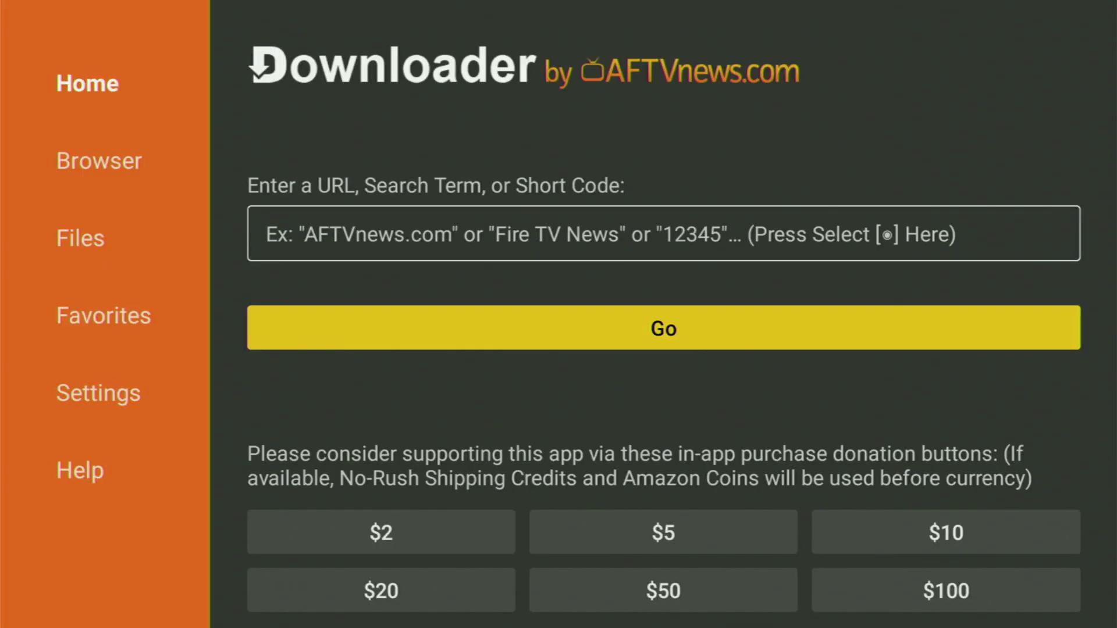
# - Enter the short code 59601 in Downloader's URL field with the on-screen keyboard
pyautogui.press('Up')
pyautogui.press('Return')
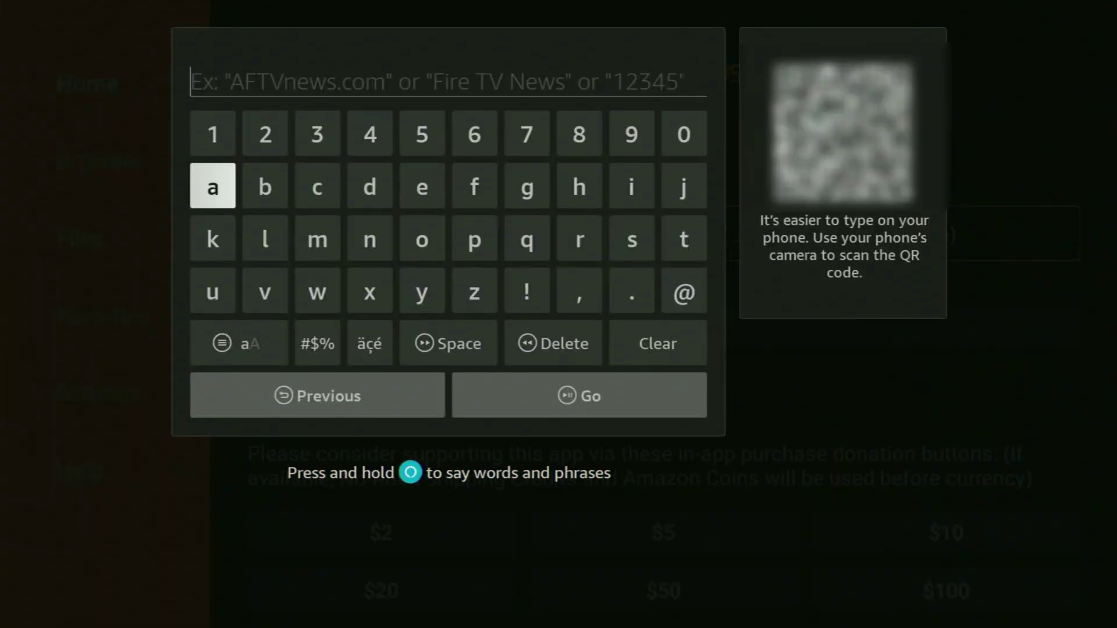
pyautogui.press('Up')
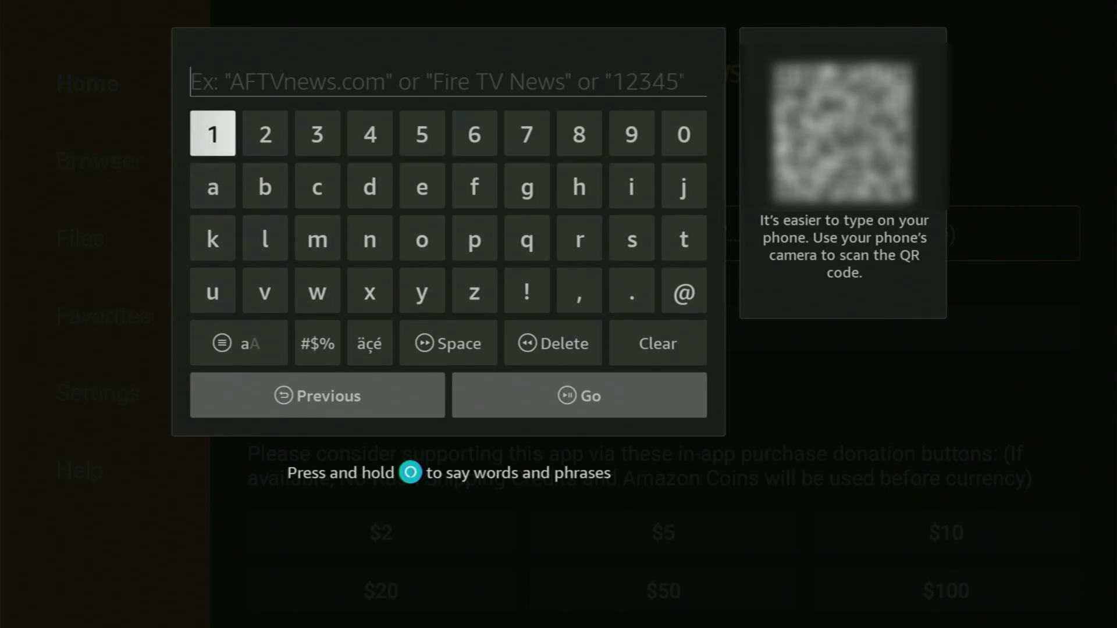
pyautogui.press('Right')
pyautogui.press('Right')
pyautogui.press('Right')
pyautogui.press('Return')
pyautogui.press('Right')
pyautogui.press('Right')
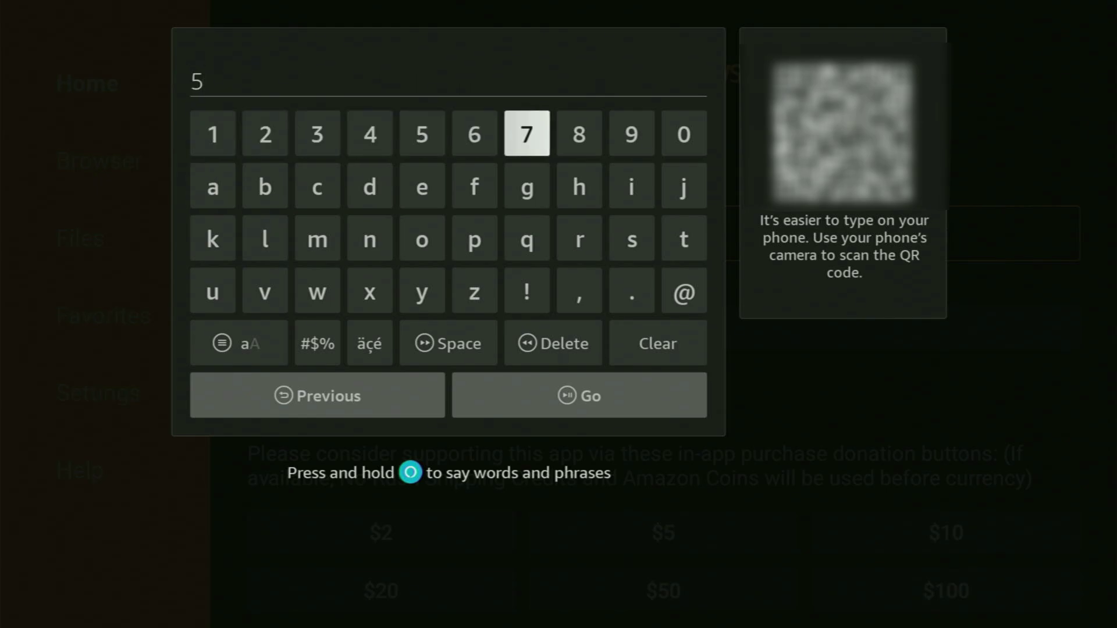
pyautogui.press('Right')
pyautogui.press('Right')
pyautogui.press('Return')
pyautogui.press('Left')
pyautogui.press('Left')
pyautogui.press('Left')
pyautogui.press('Return')
pyautogui.press('Right')
pyautogui.press('Right')
pyautogui.press('Right')
pyautogui.press('Right')
pyautogui.press('Return')
pyautogui.press('Right')
pyautogui.press('Right')
pyautogui.press('Left')
pyautogui.press('Return')
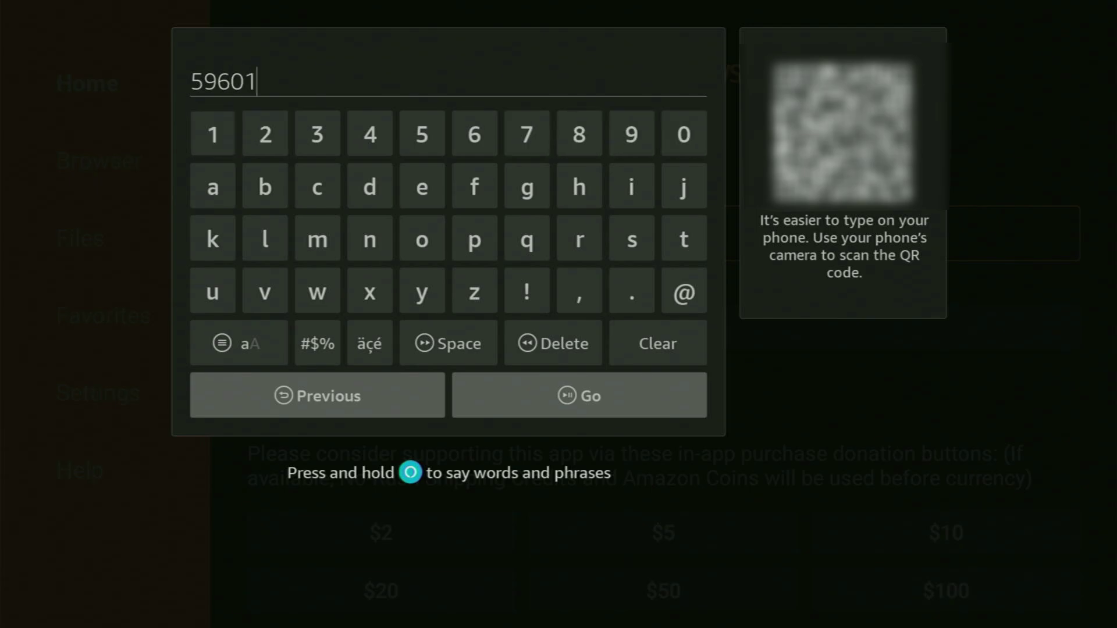
pyautogui.press('Down')
pyautogui.press('Down')
# - Submit code 59601 with Go to download CF_3.6.0.apk
pyautogui.press('Right')
pyautogui.press('Right')
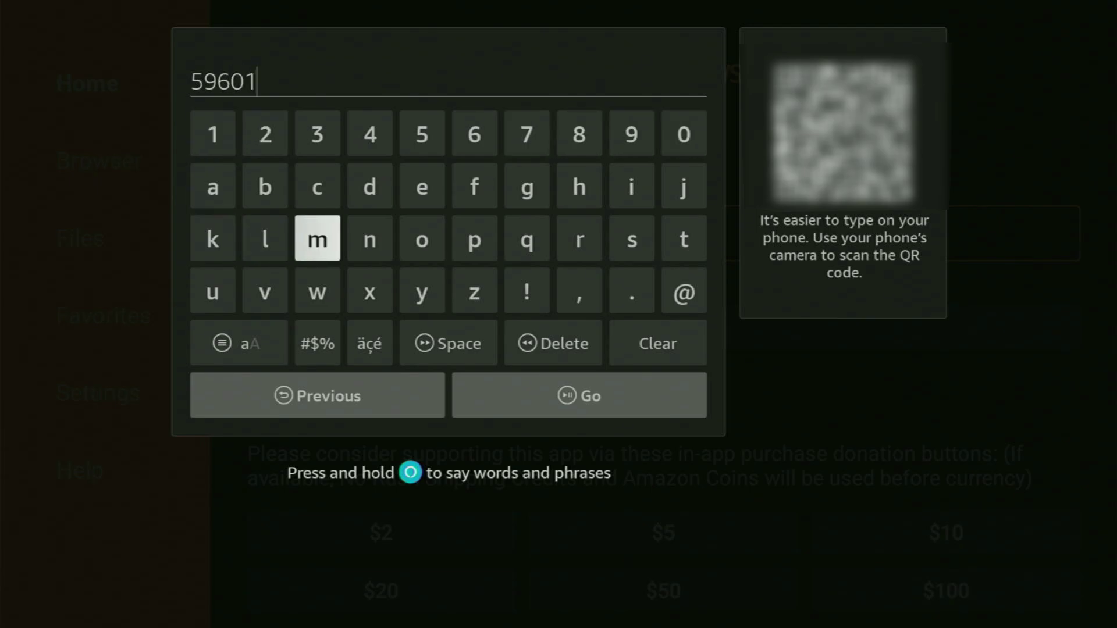
pyautogui.press('Right')
pyautogui.press('Right')
pyautogui.press('Right')
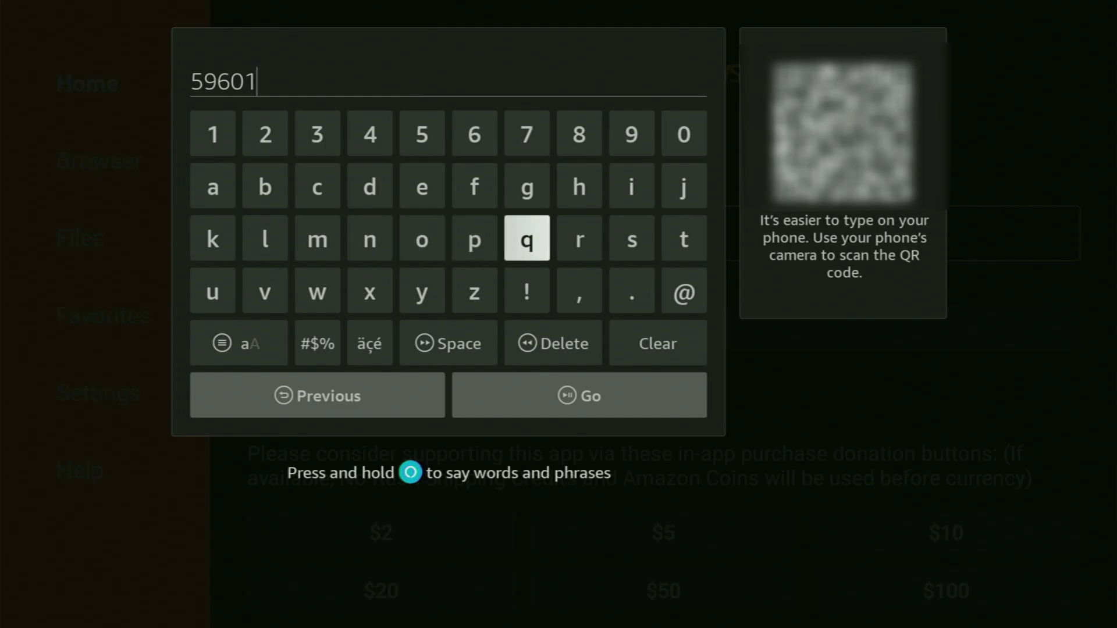
pyautogui.press('Down')
pyautogui.press('Down')
pyautogui.press('Down')
pyautogui.press('Return')
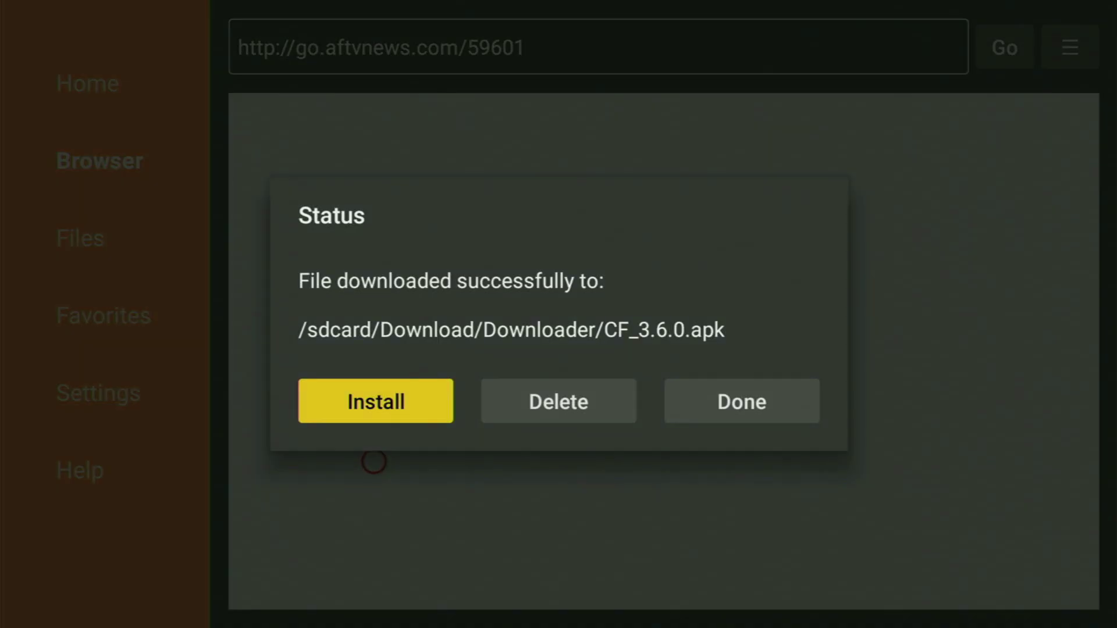
# - Finish the install, delete the CF_3.6.0.apk file, and go back to the Fire TV home screen
pyautogui.press('Right')
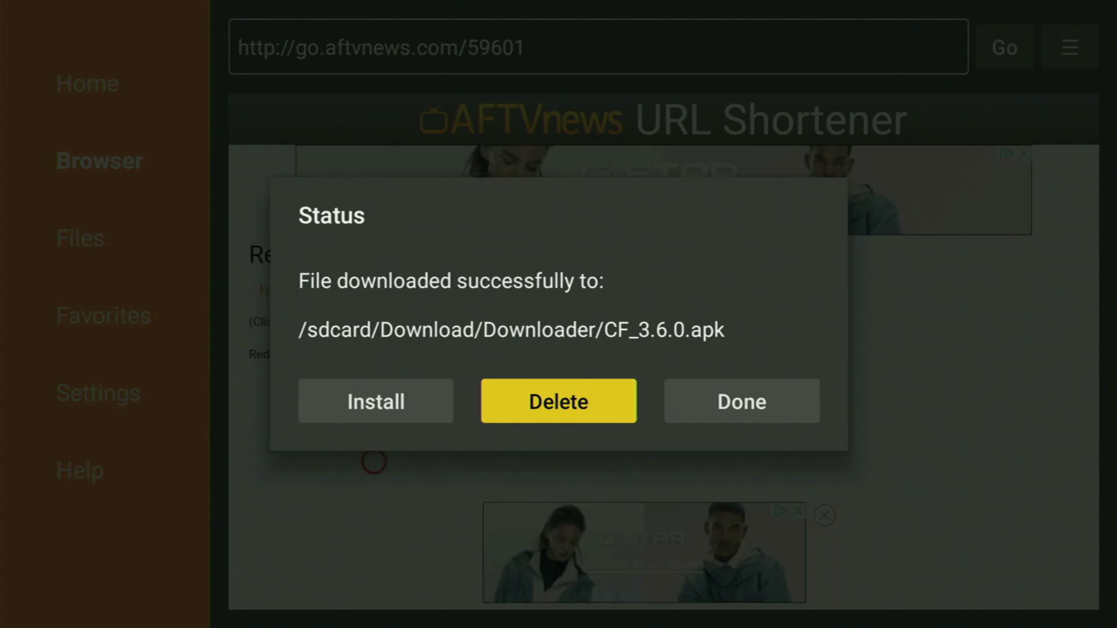
pyautogui.press('Return')
pyautogui.press('Left')
pyautogui.press('Return')
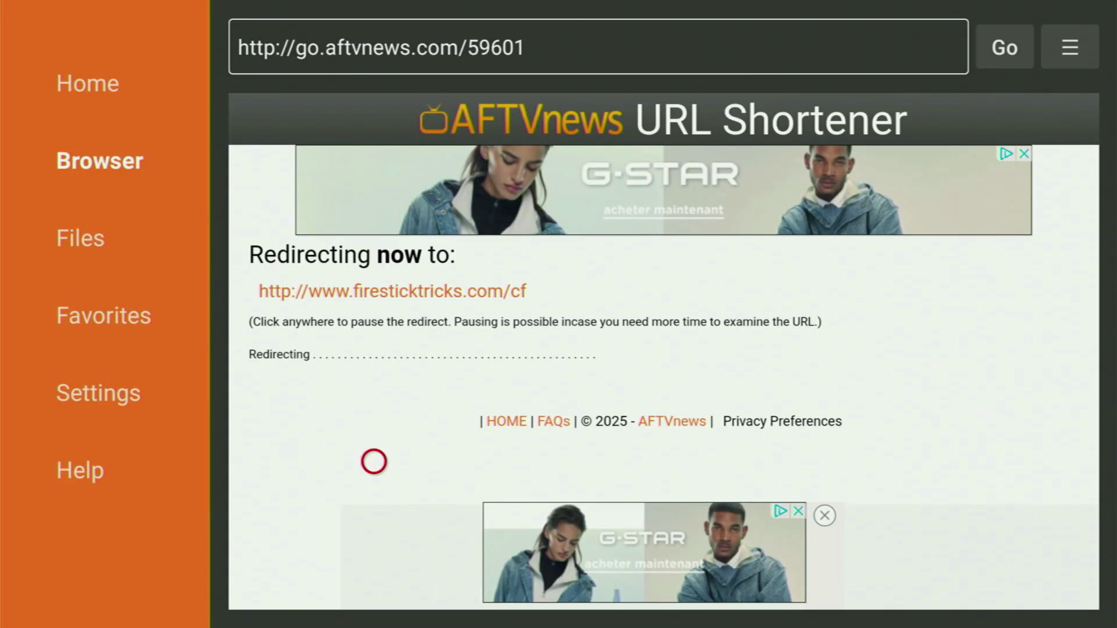
pyautogui.press('Home')
# - Open the Apps grid from the top bar and highlight the new CyberFlix tile
pyautogui.press('Right')
pyautogui.press('Right')
pyautogui.press('Right')
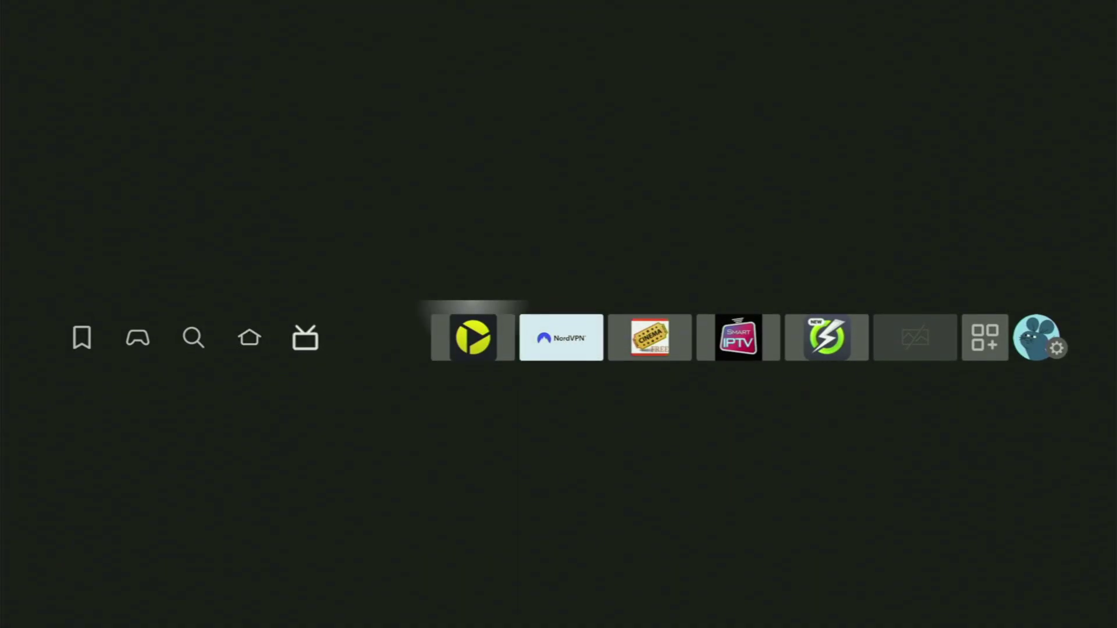
pyautogui.press('Right')
pyautogui.press('Right')
pyautogui.press('Right')
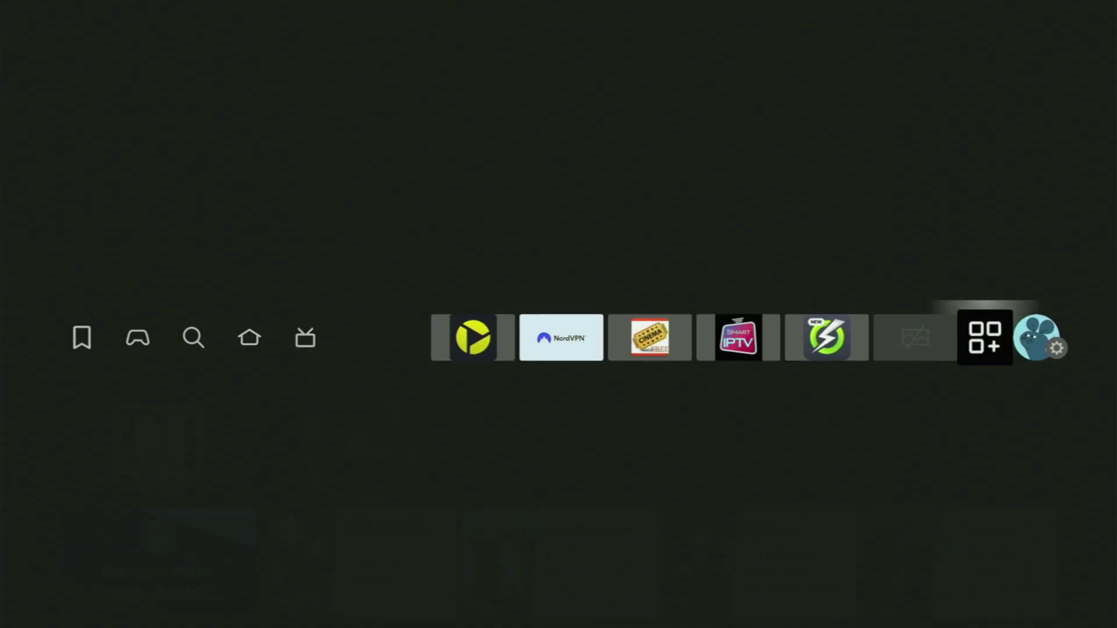
pyautogui.press('Return')
pyautogui.press('Down')
pyautogui.press('Right')
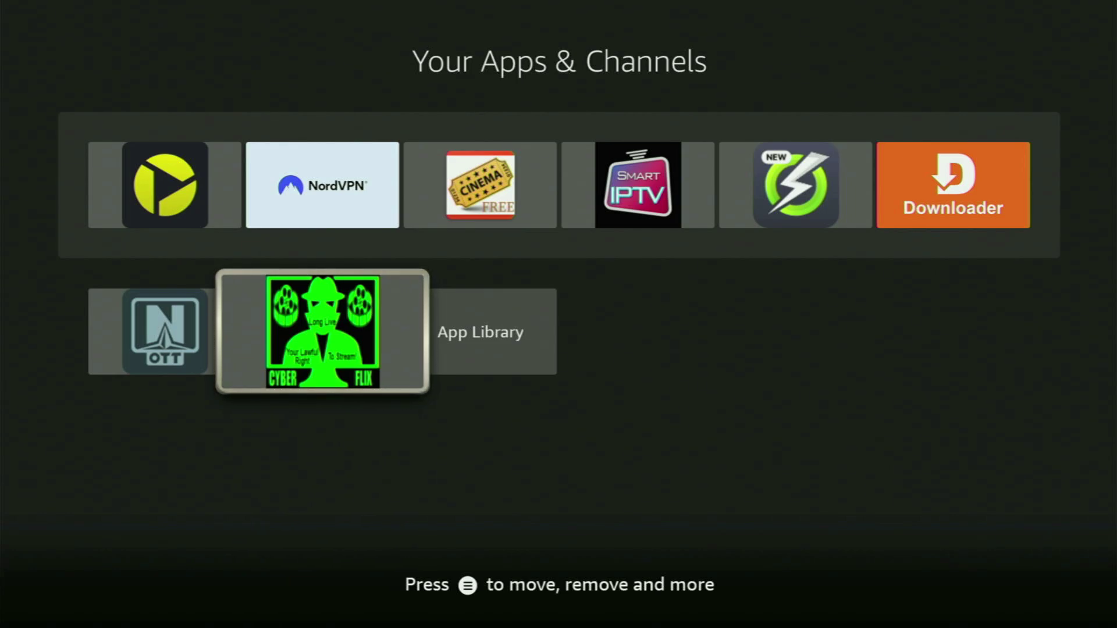
# - Use the CyberFlix options menu to choose Move to front
pyautogui.press('Menu')
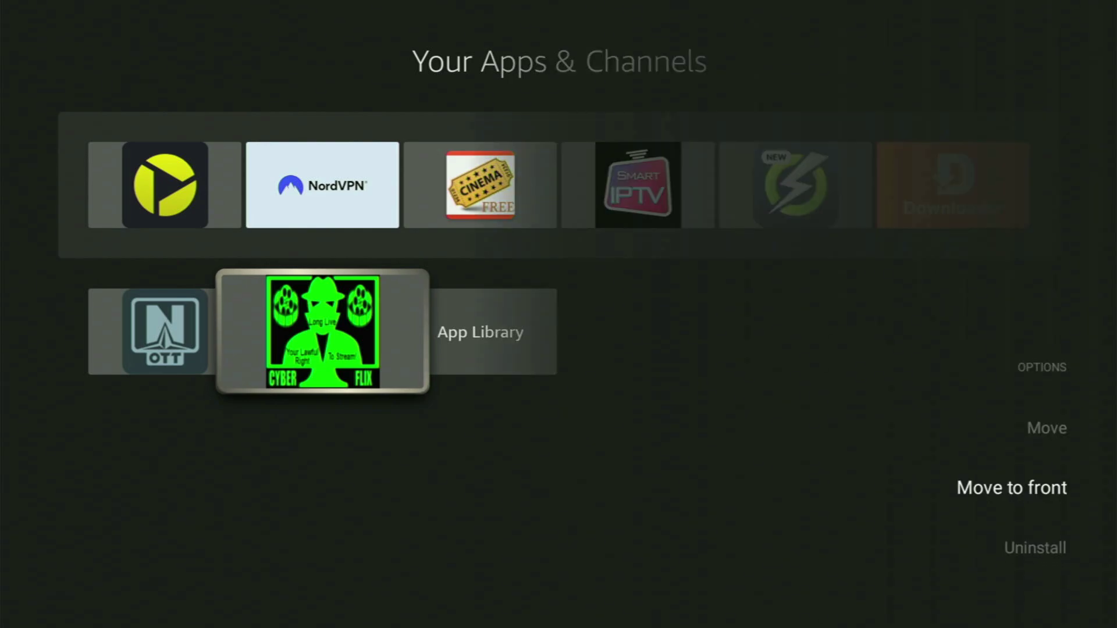
pyautogui.press('Return')
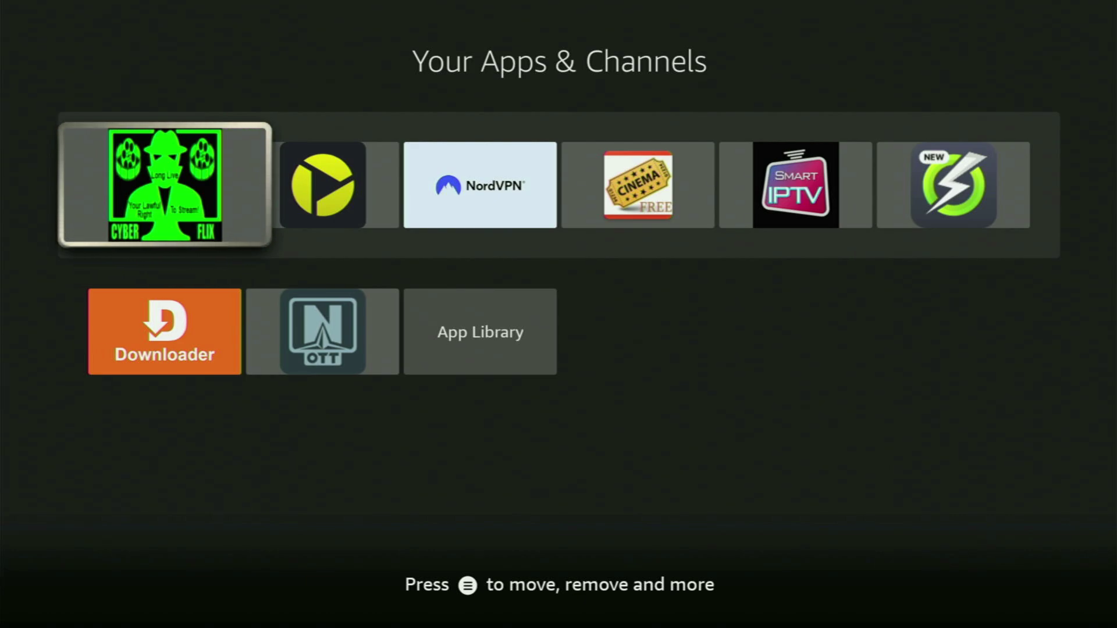
pyautogui.press('Right')
pyautogui.press('Right')
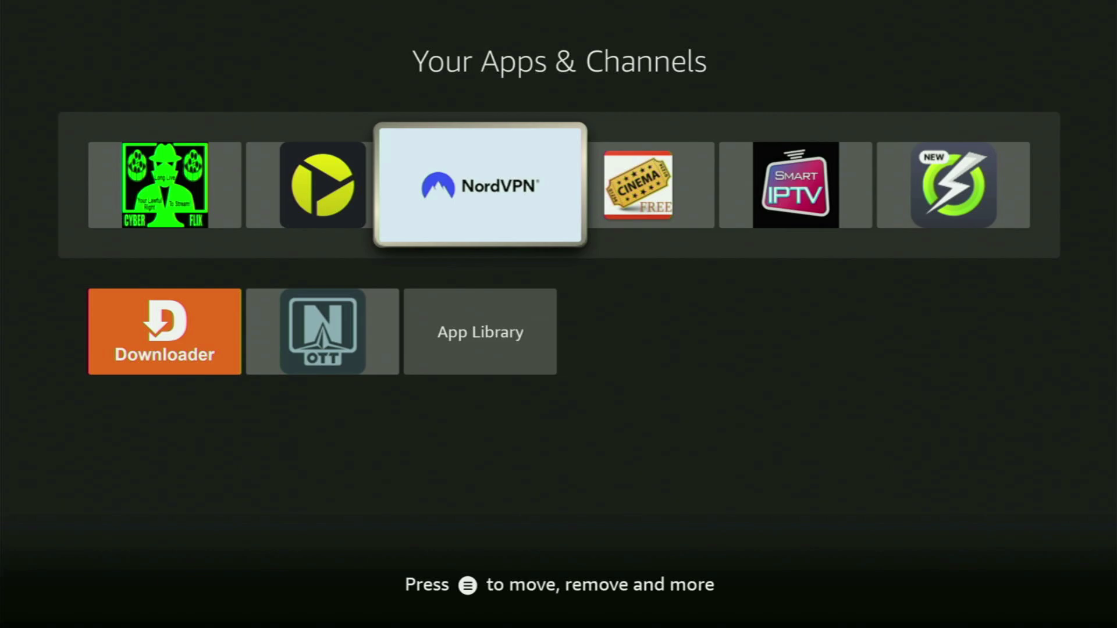